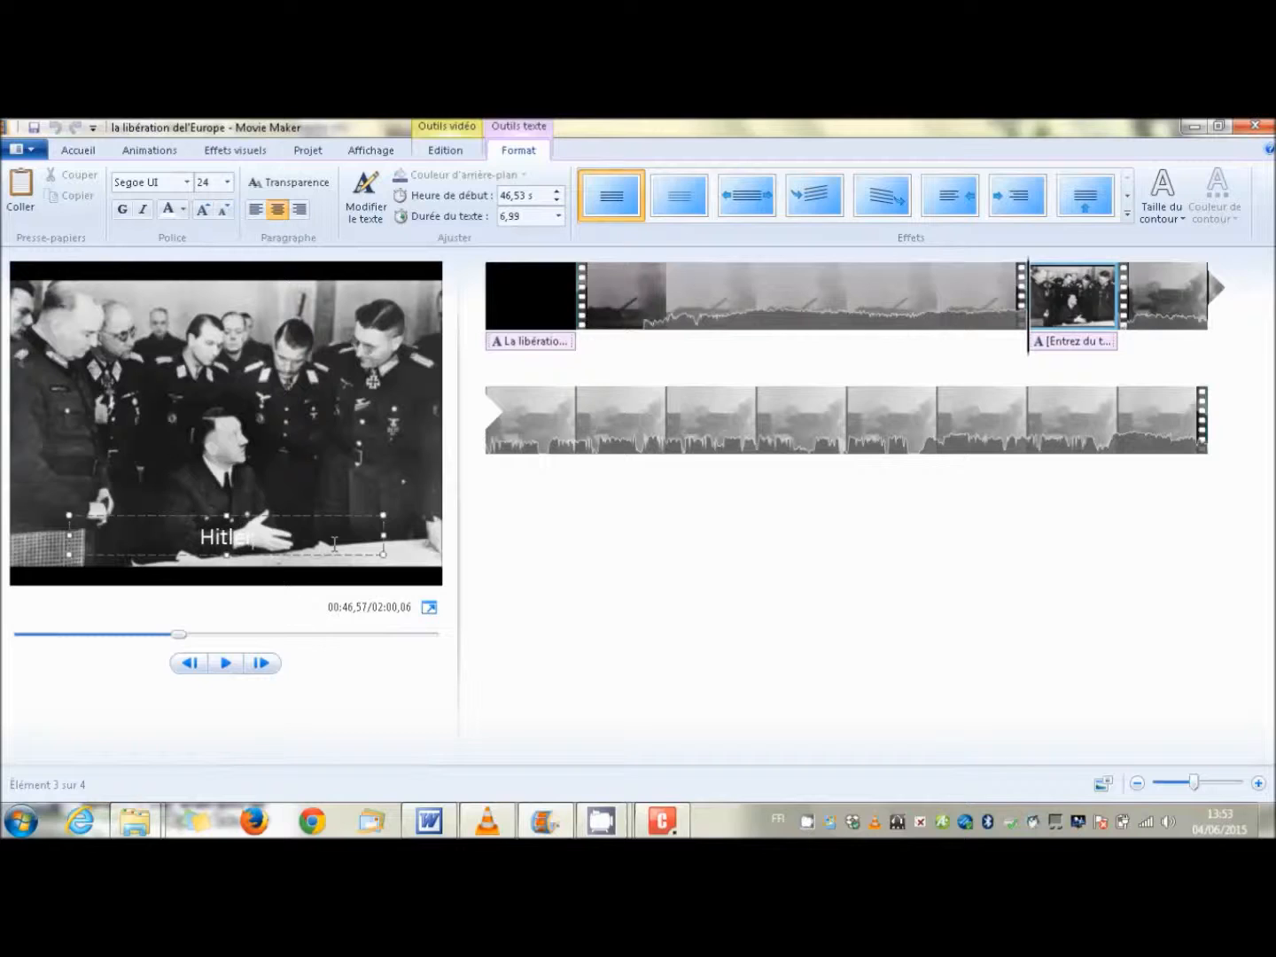
Complete the photo's caption so it reads "Hitler et ses généraux le 6 juin 1944".
text(er et ses généra)
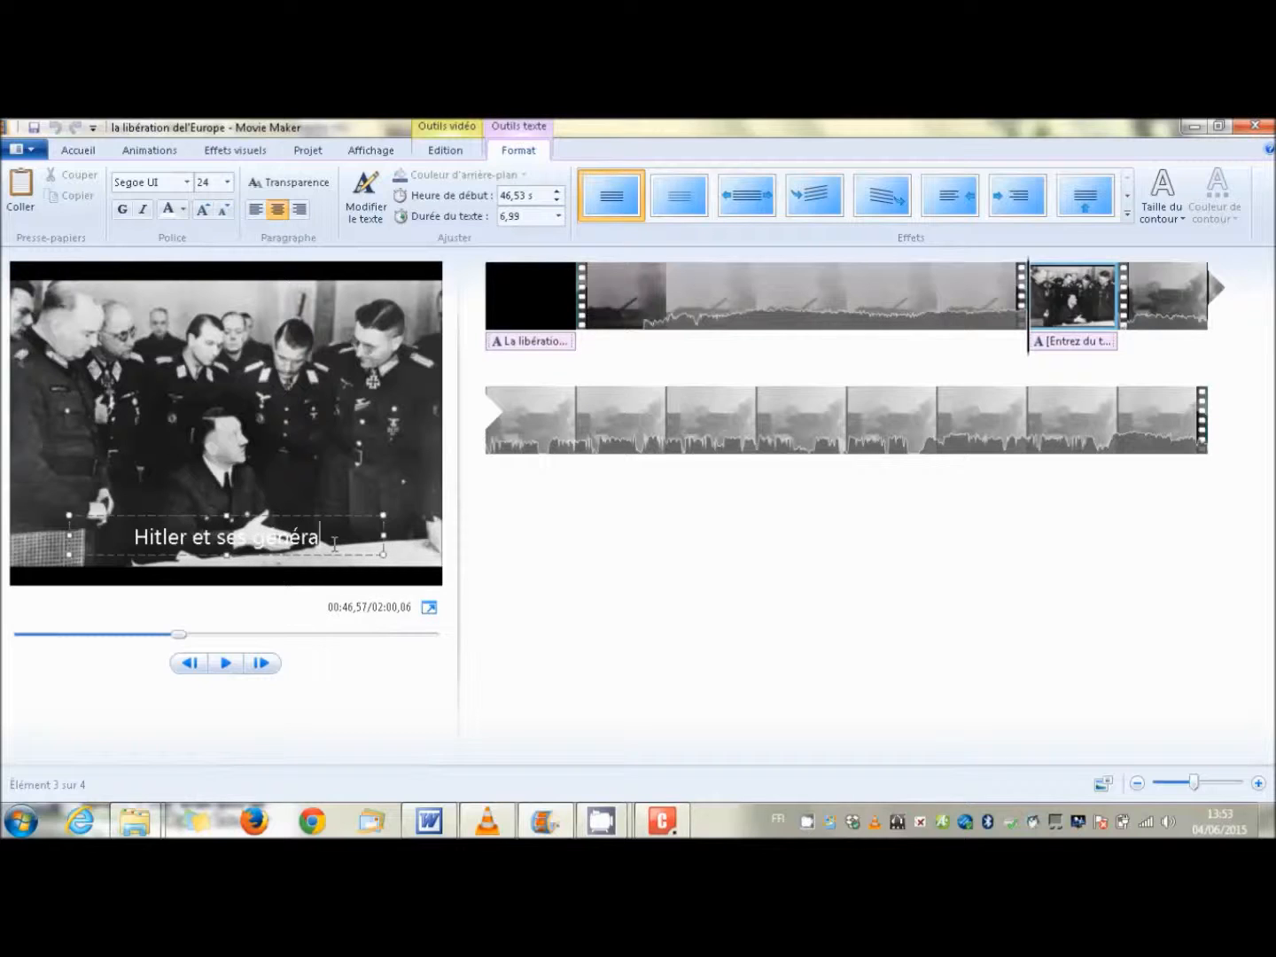
text(ux le 6)
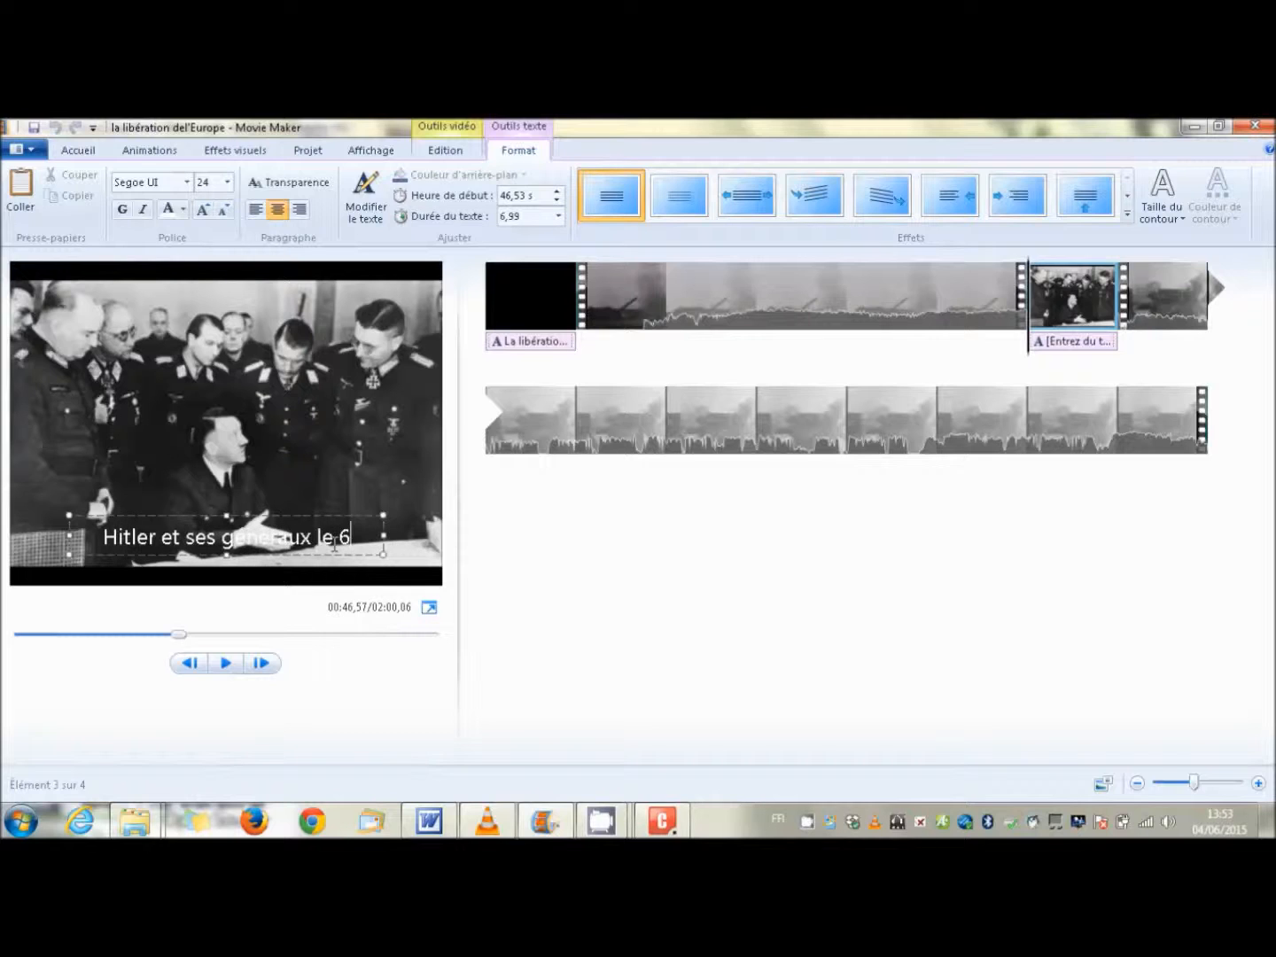
text( juin 19)
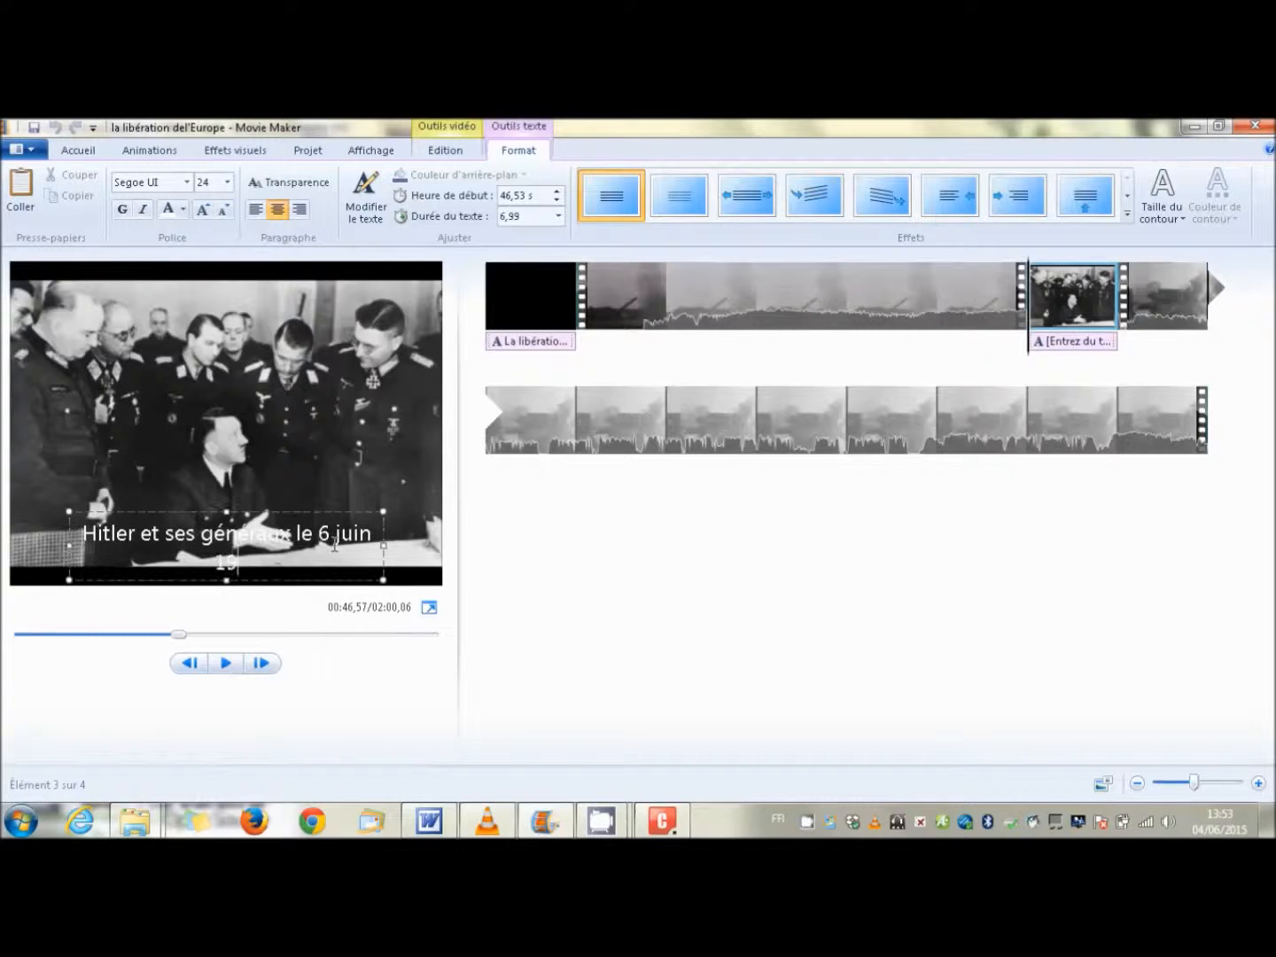
text(44)
Make the whole photo caption bold and apply the slanted text effect that slopes downward to the right.
drag(250, 562, 84, 531)
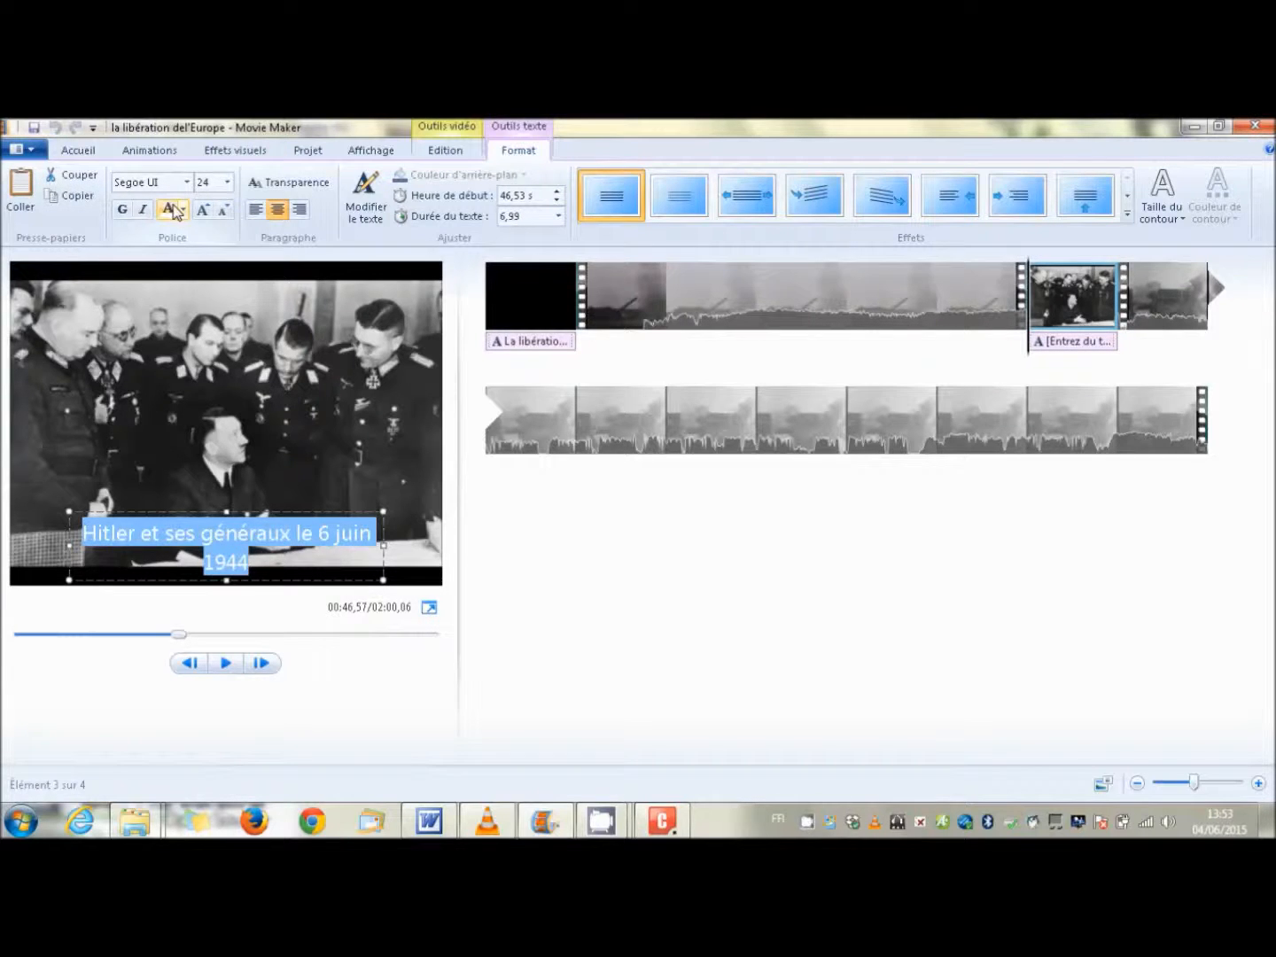
click(123, 212)
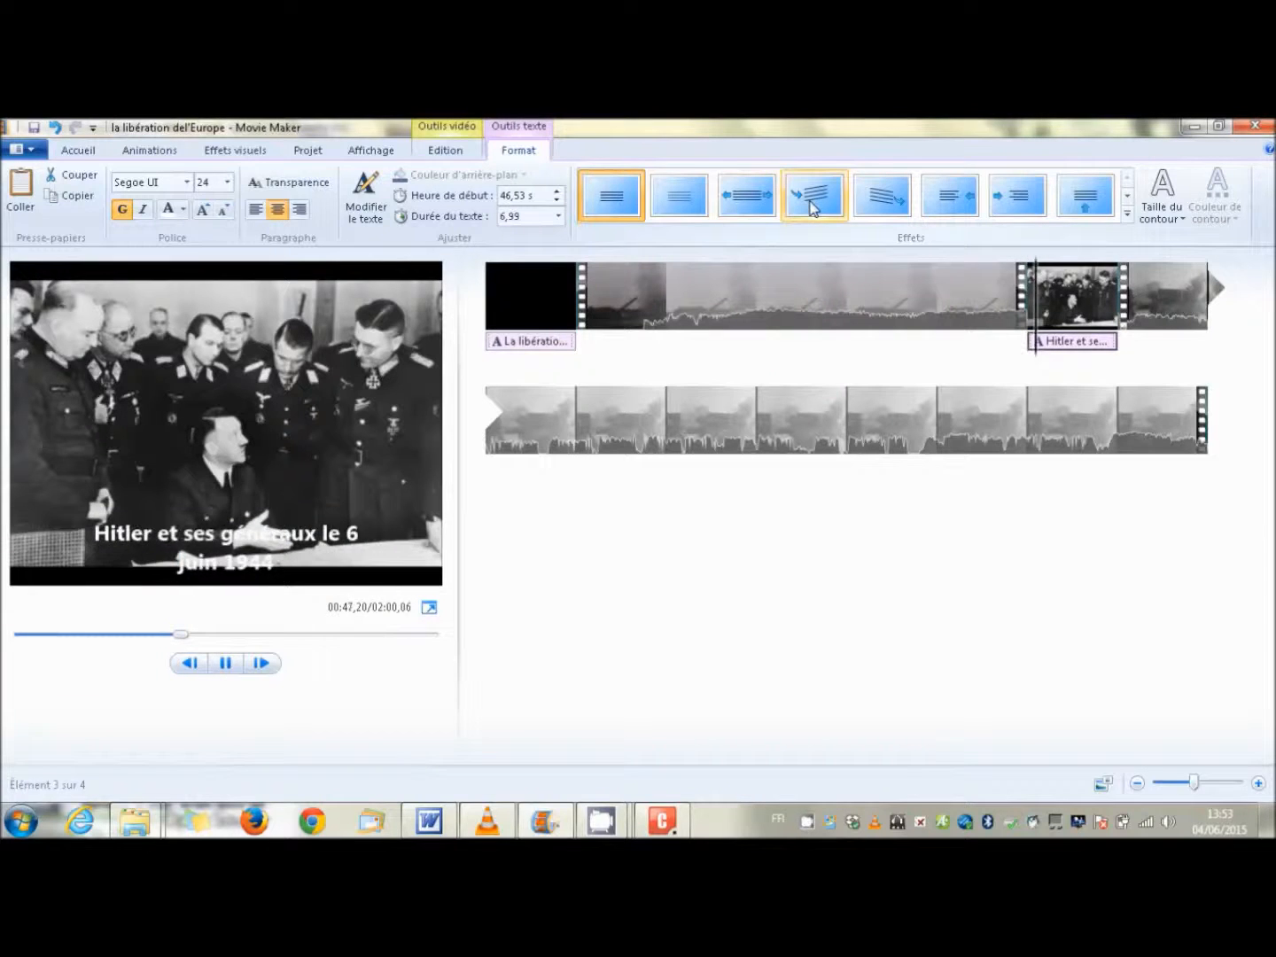
click(876, 203)
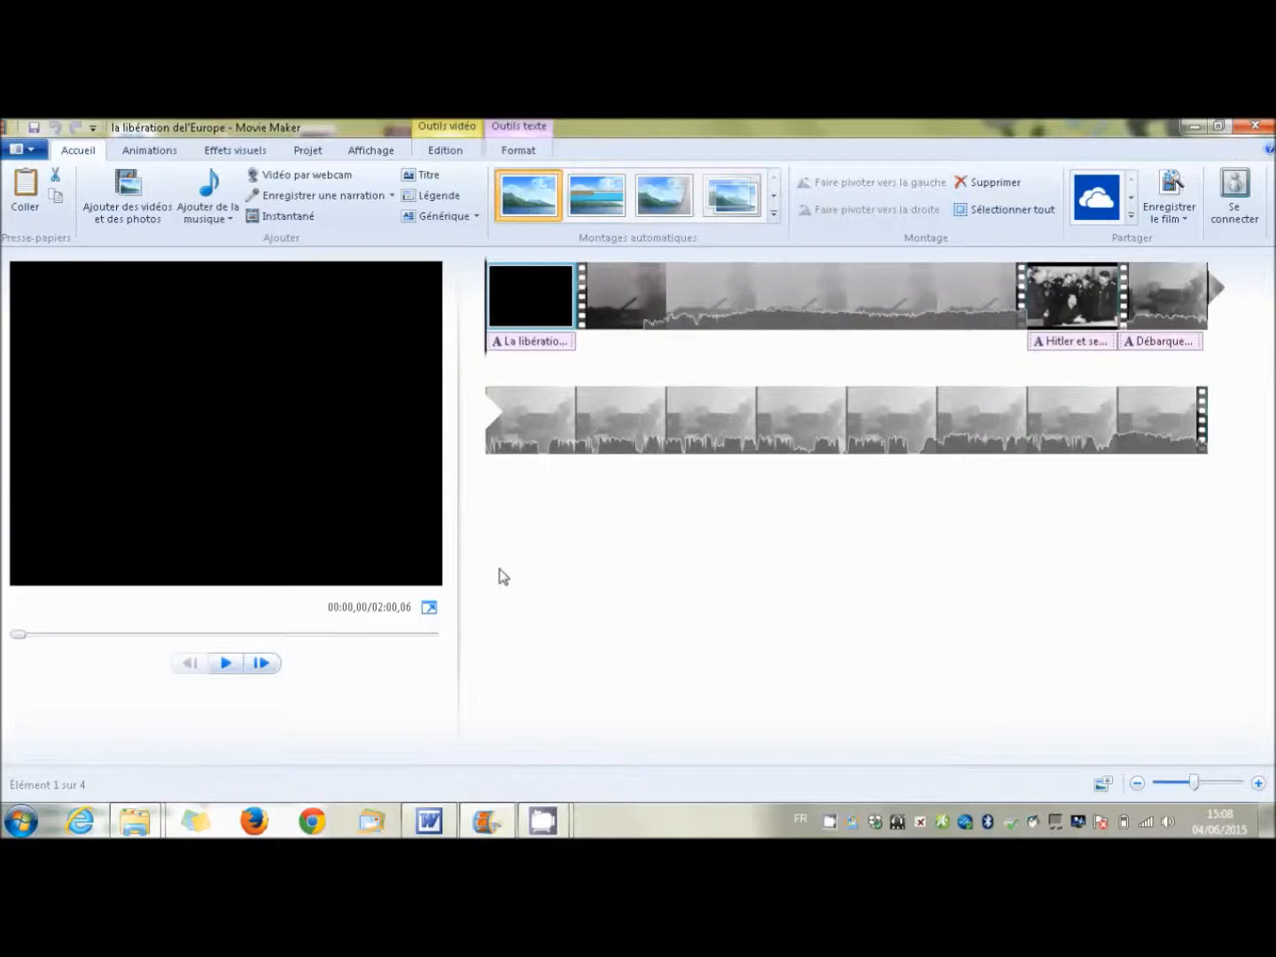
Try splitting the last video clip at 01:22,33, select each of the two parts, and undo the split.
click(702, 440)
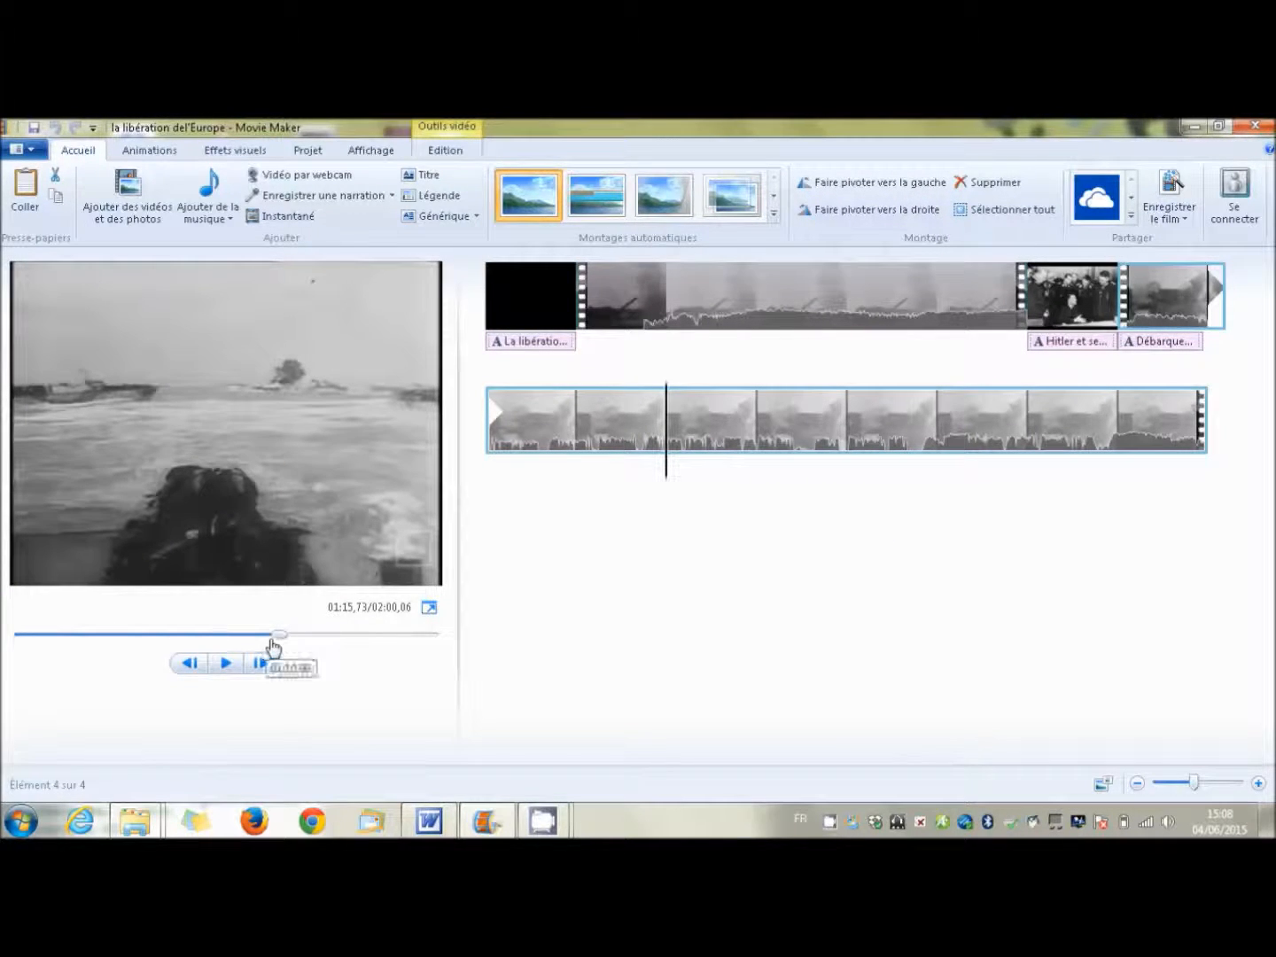
drag(280, 640, 302, 640)
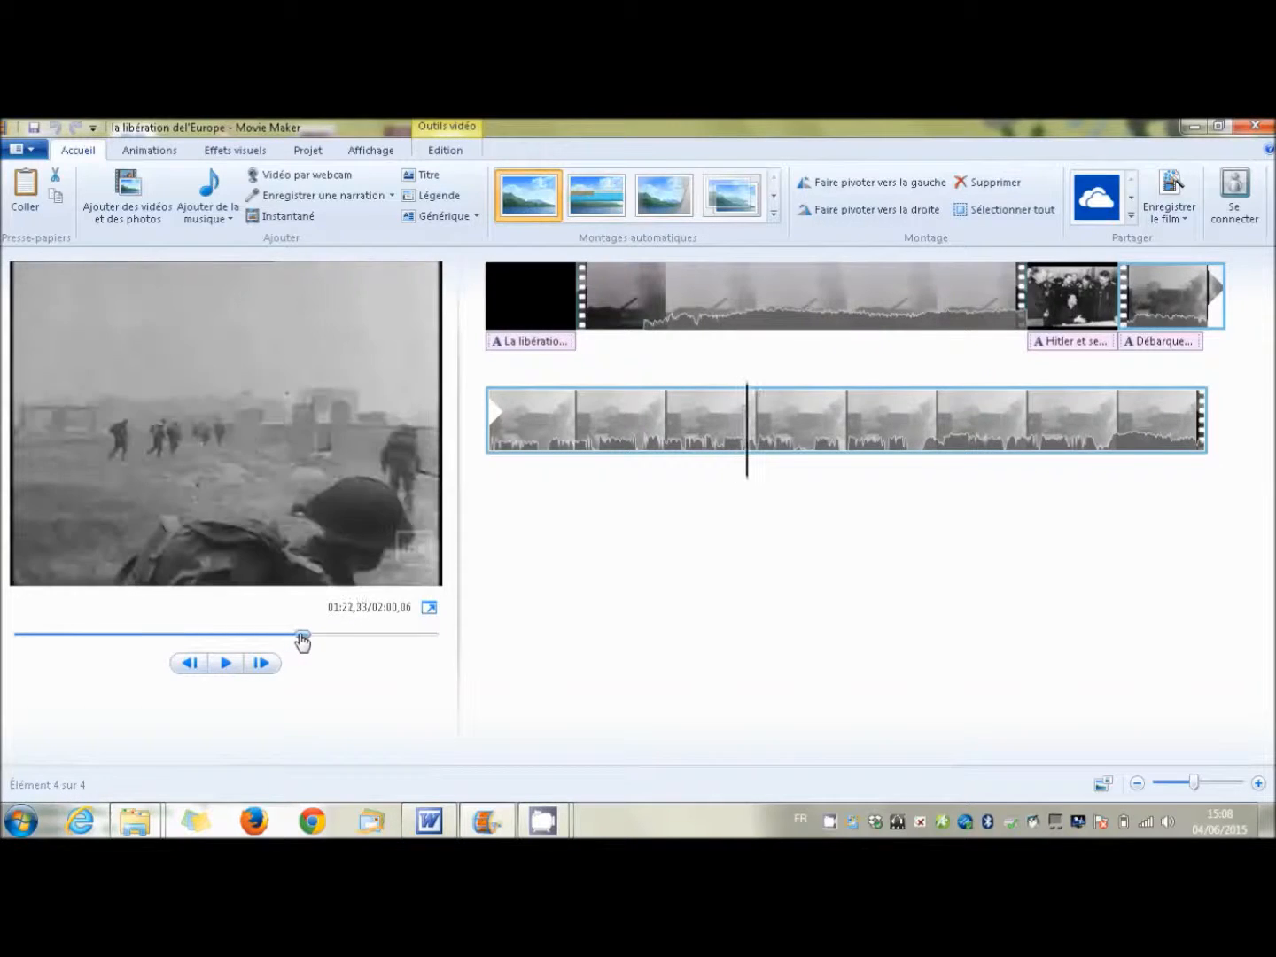
click(445, 150)
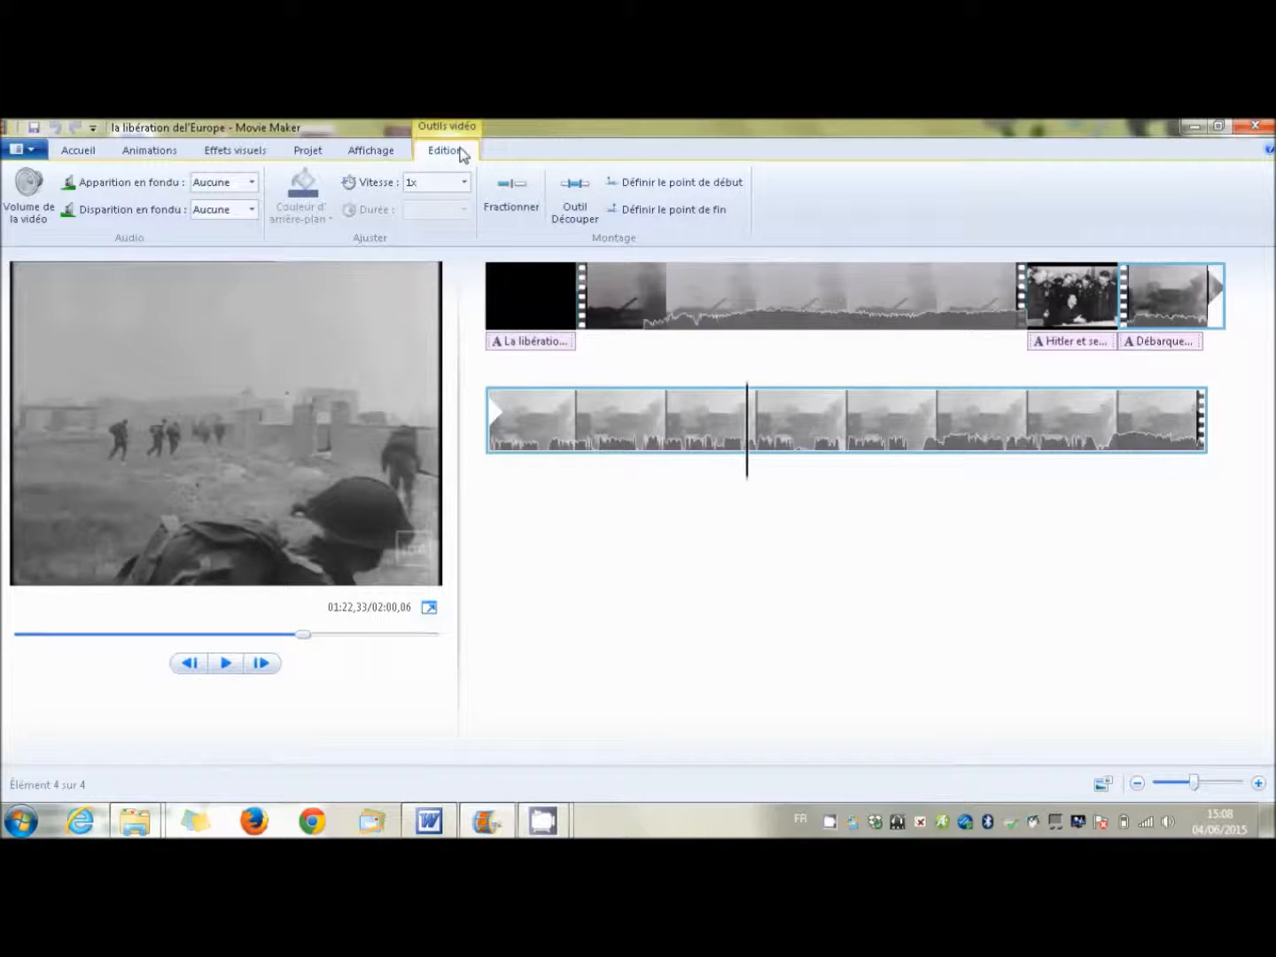
click(512, 197)
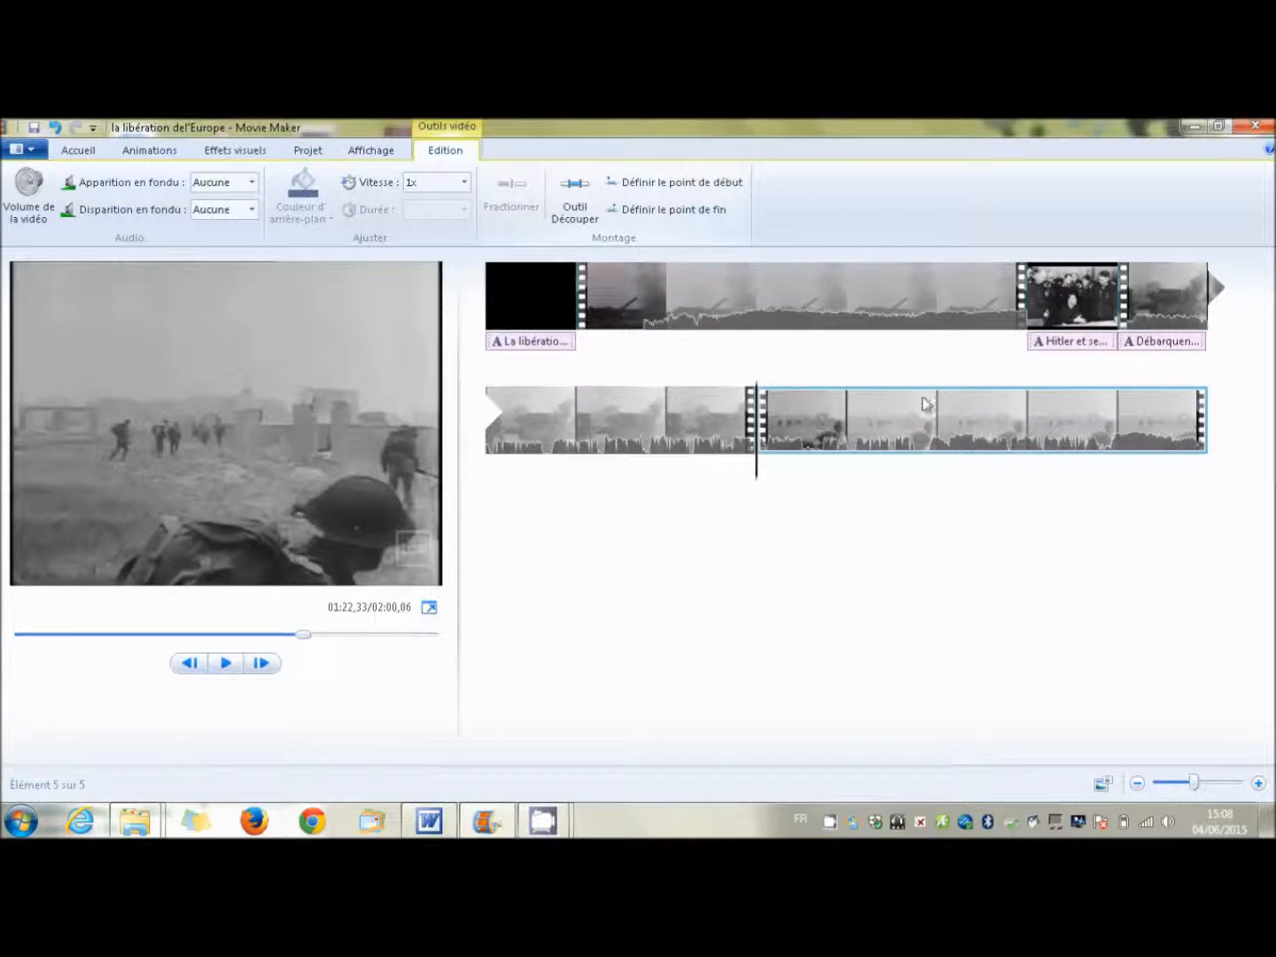
click(670, 416)
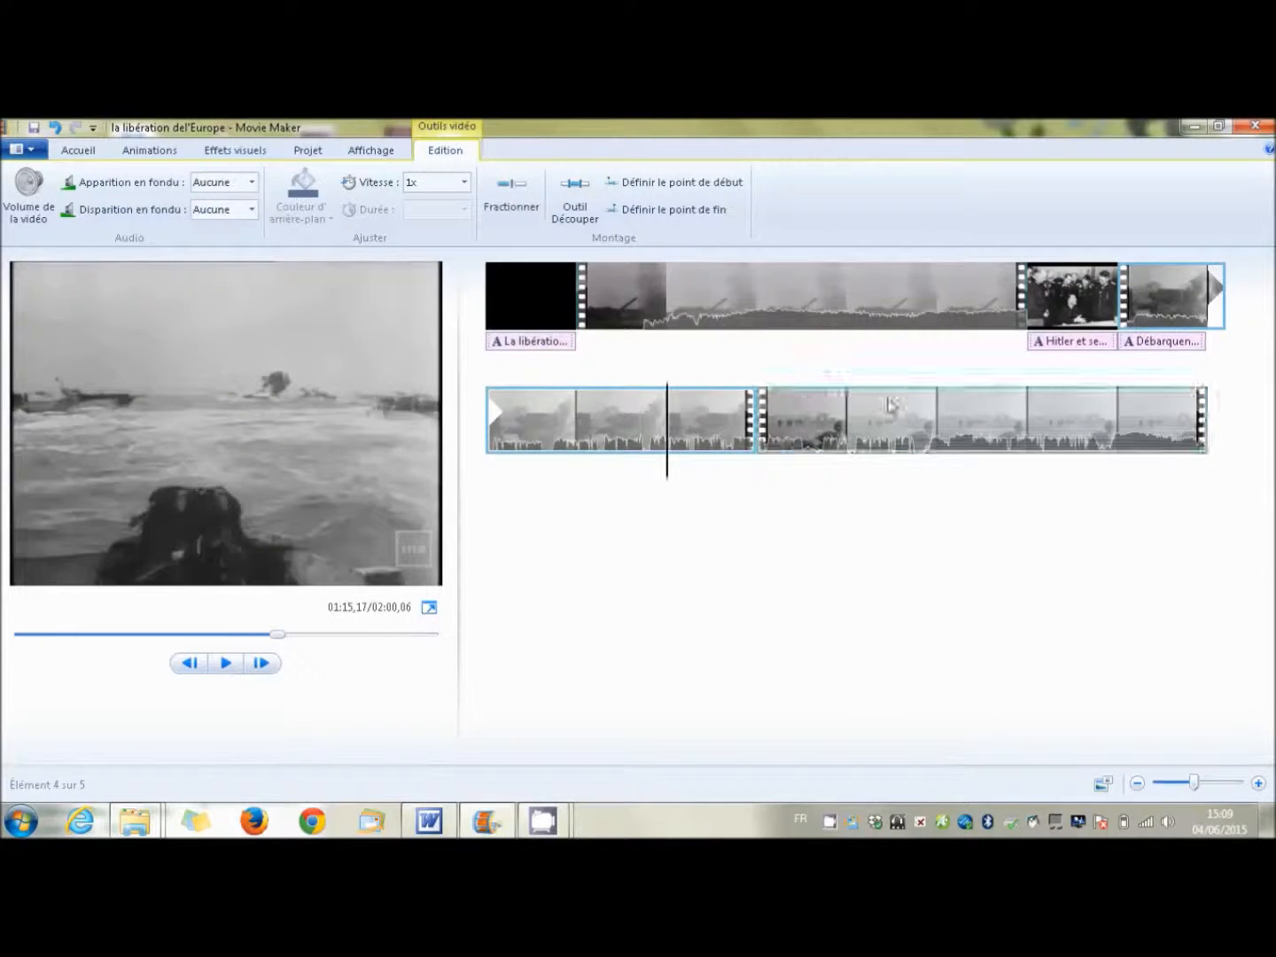
click(890, 404)
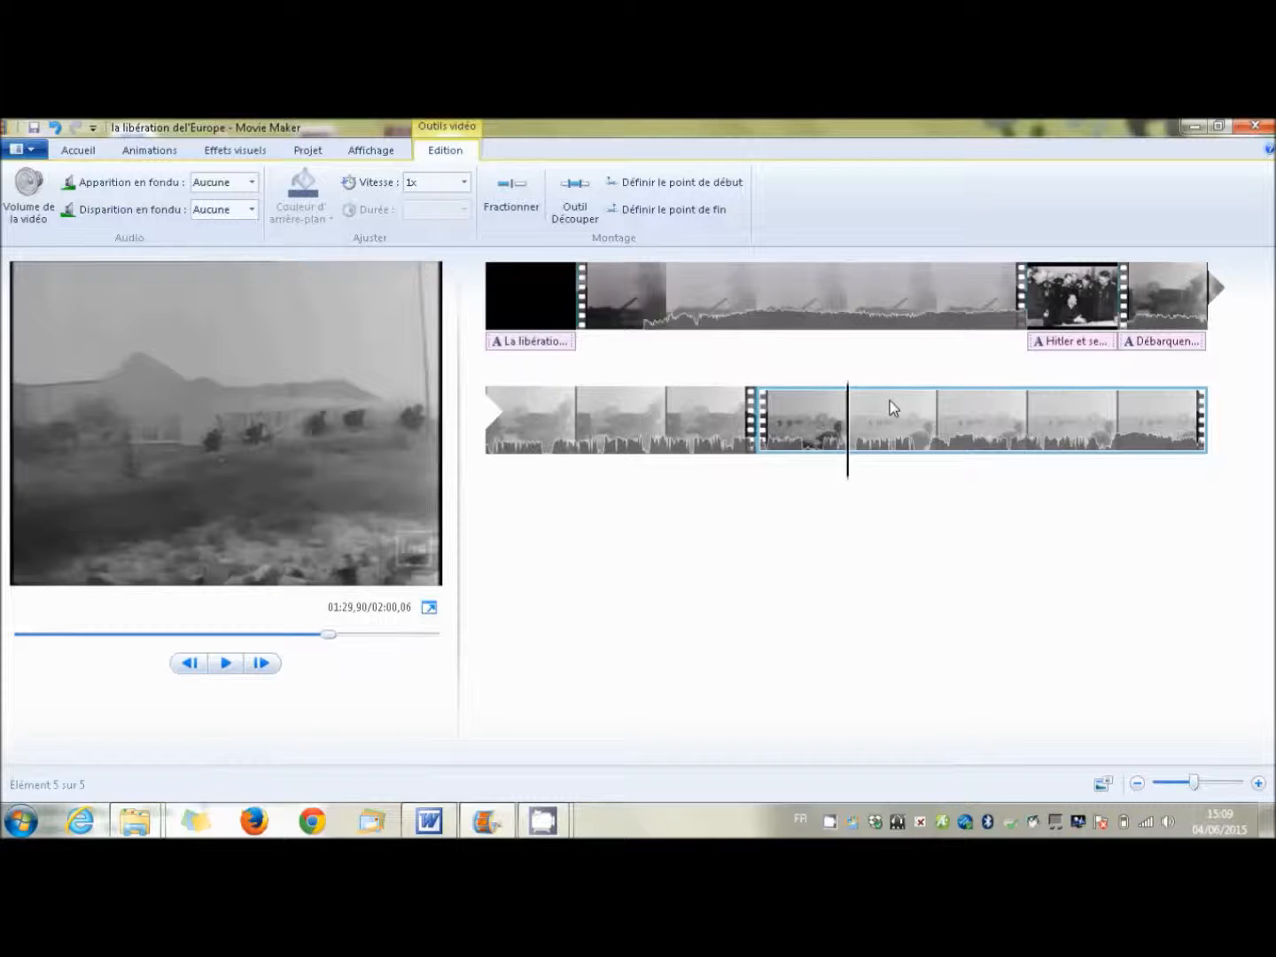
click(55, 127)
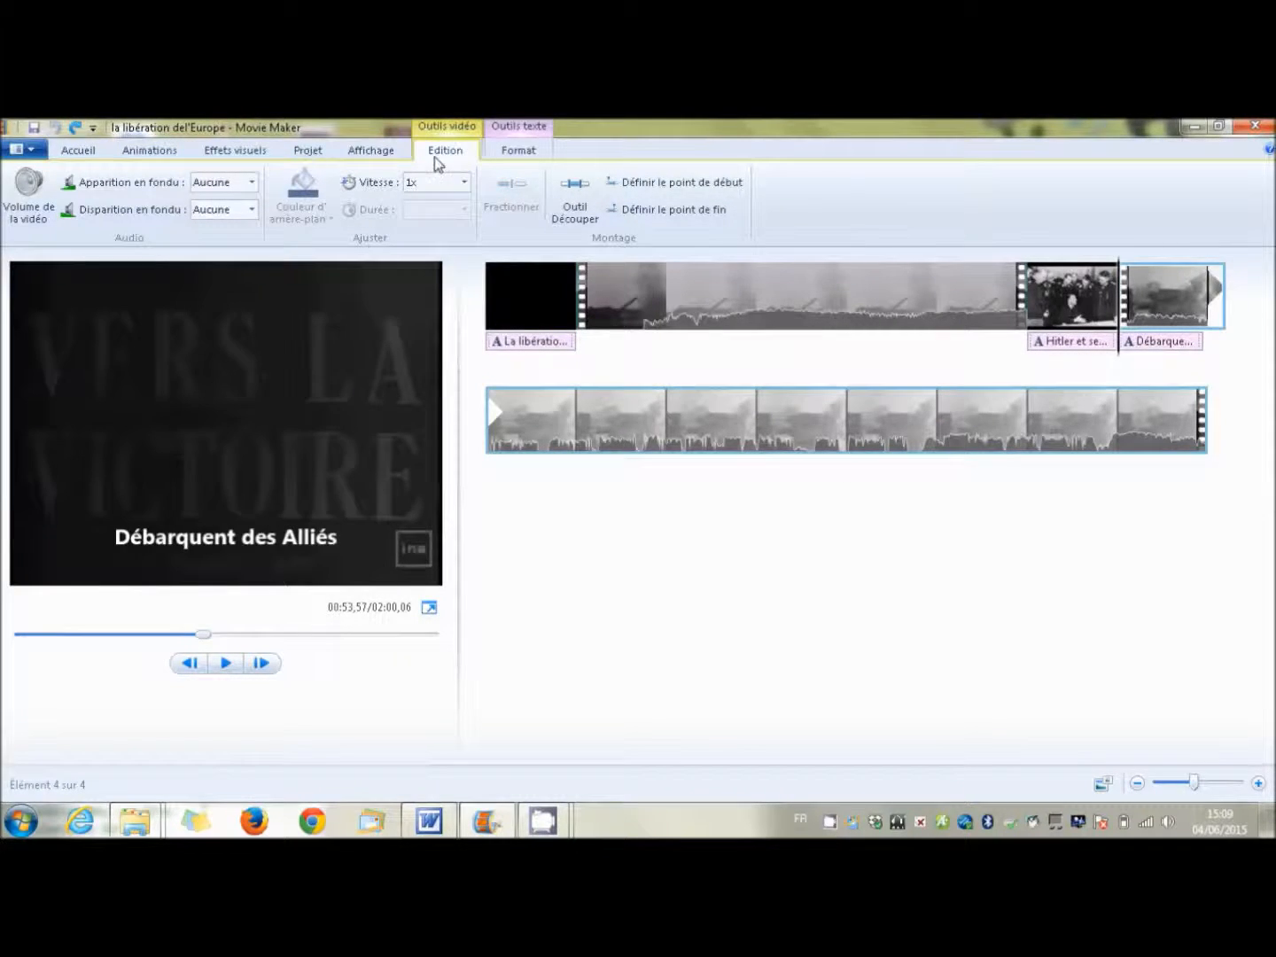
Try trimming the last video clip with the trim tool by moving its end point to an earlier moment.
click(585, 201)
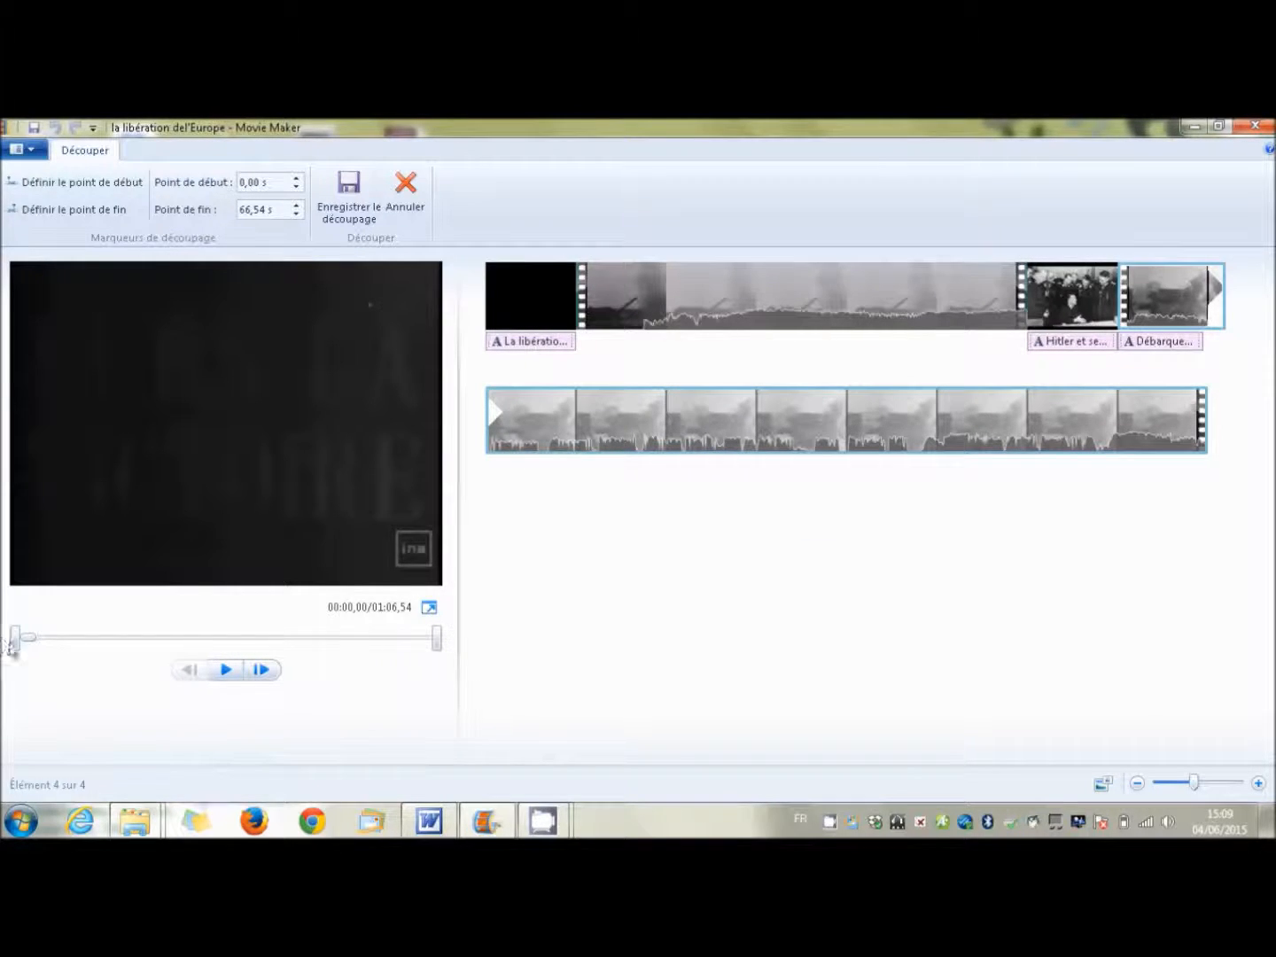
drag(31, 644, 112, 643)
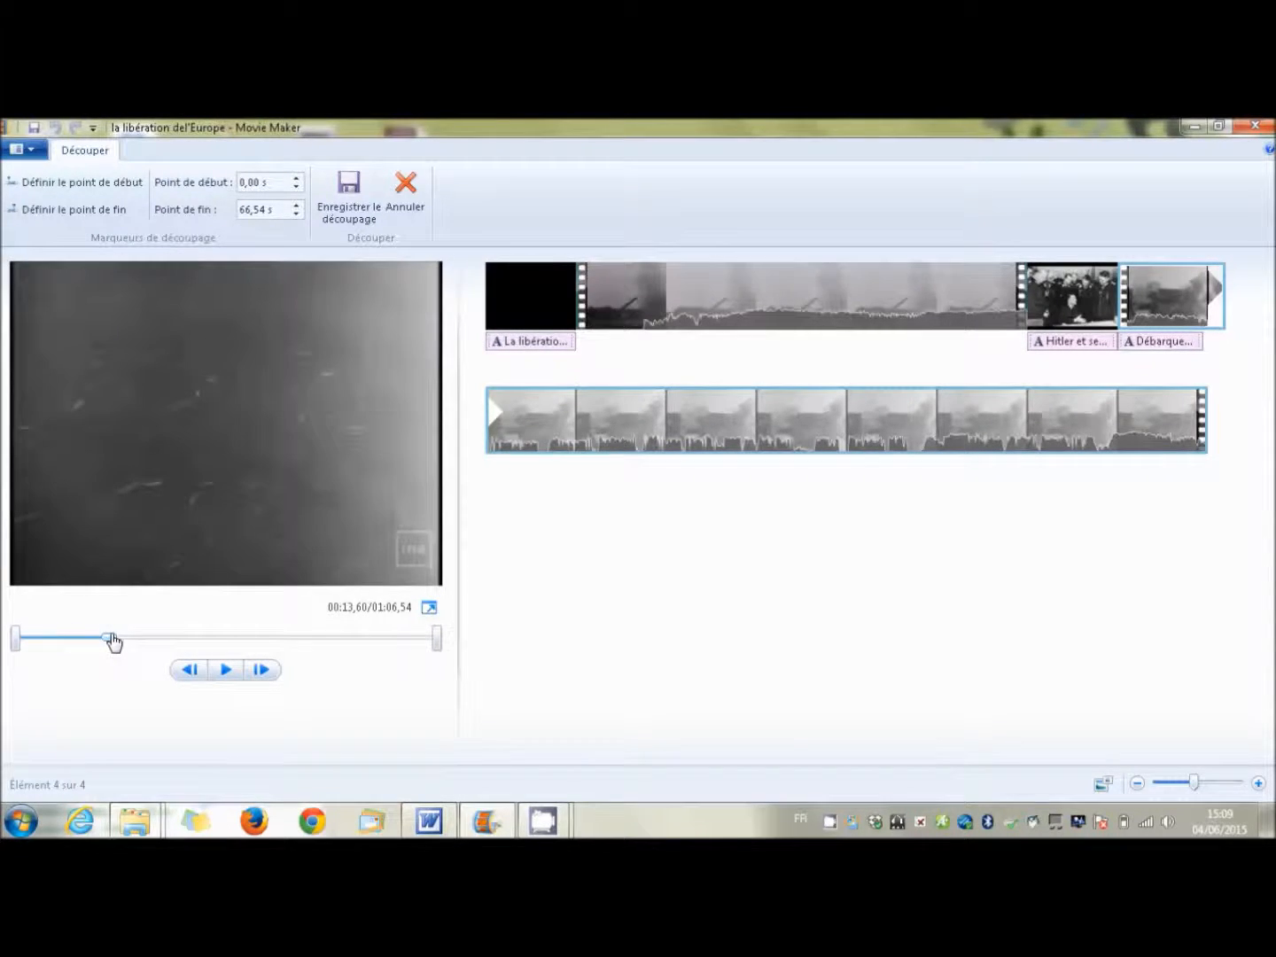
click(433, 642)
drag(405, 646, 240, 651)
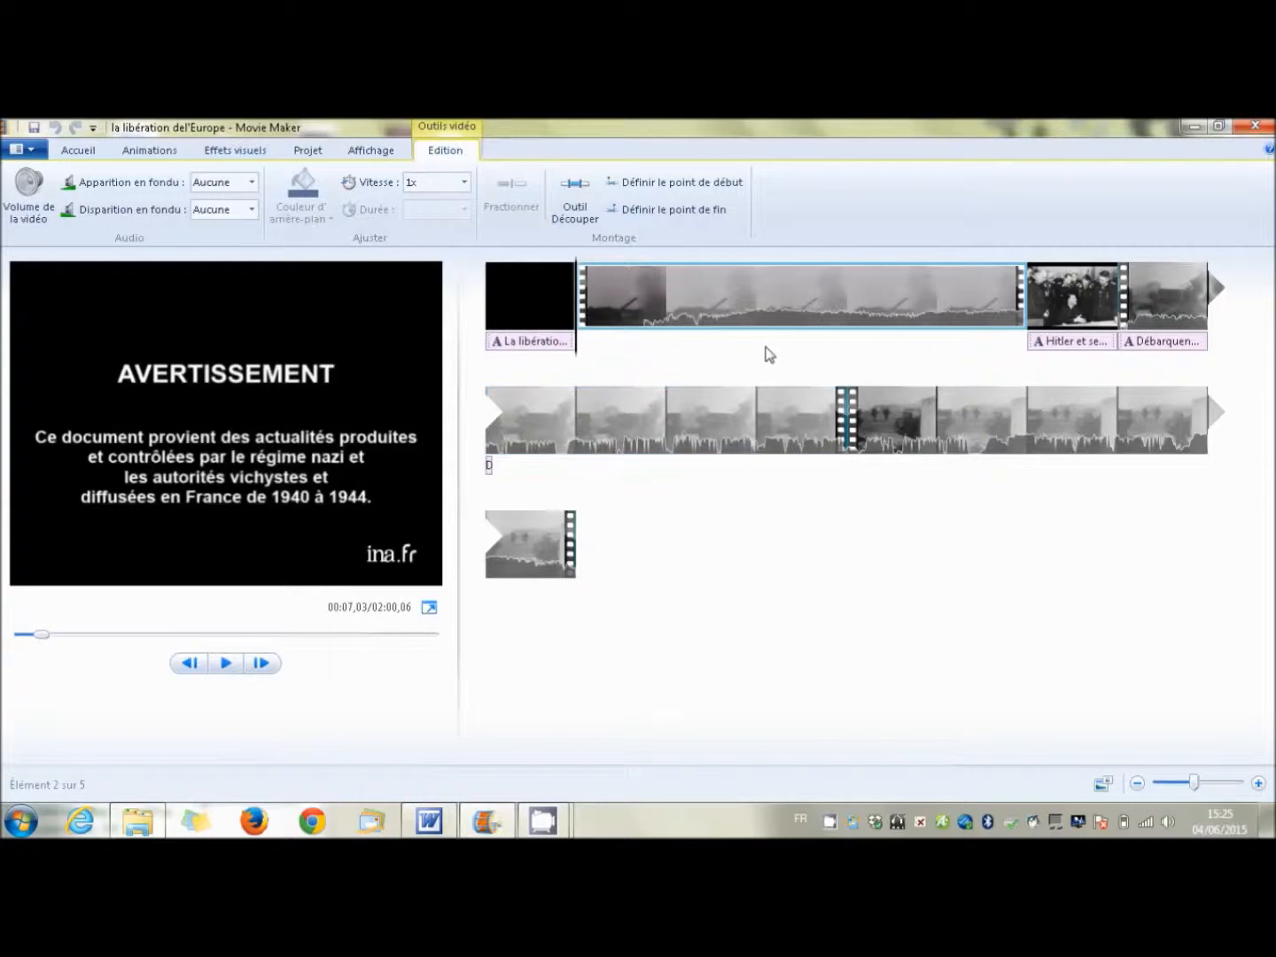
Lower the video volume of the second timeline clip to about the minimum.
click(757, 293)
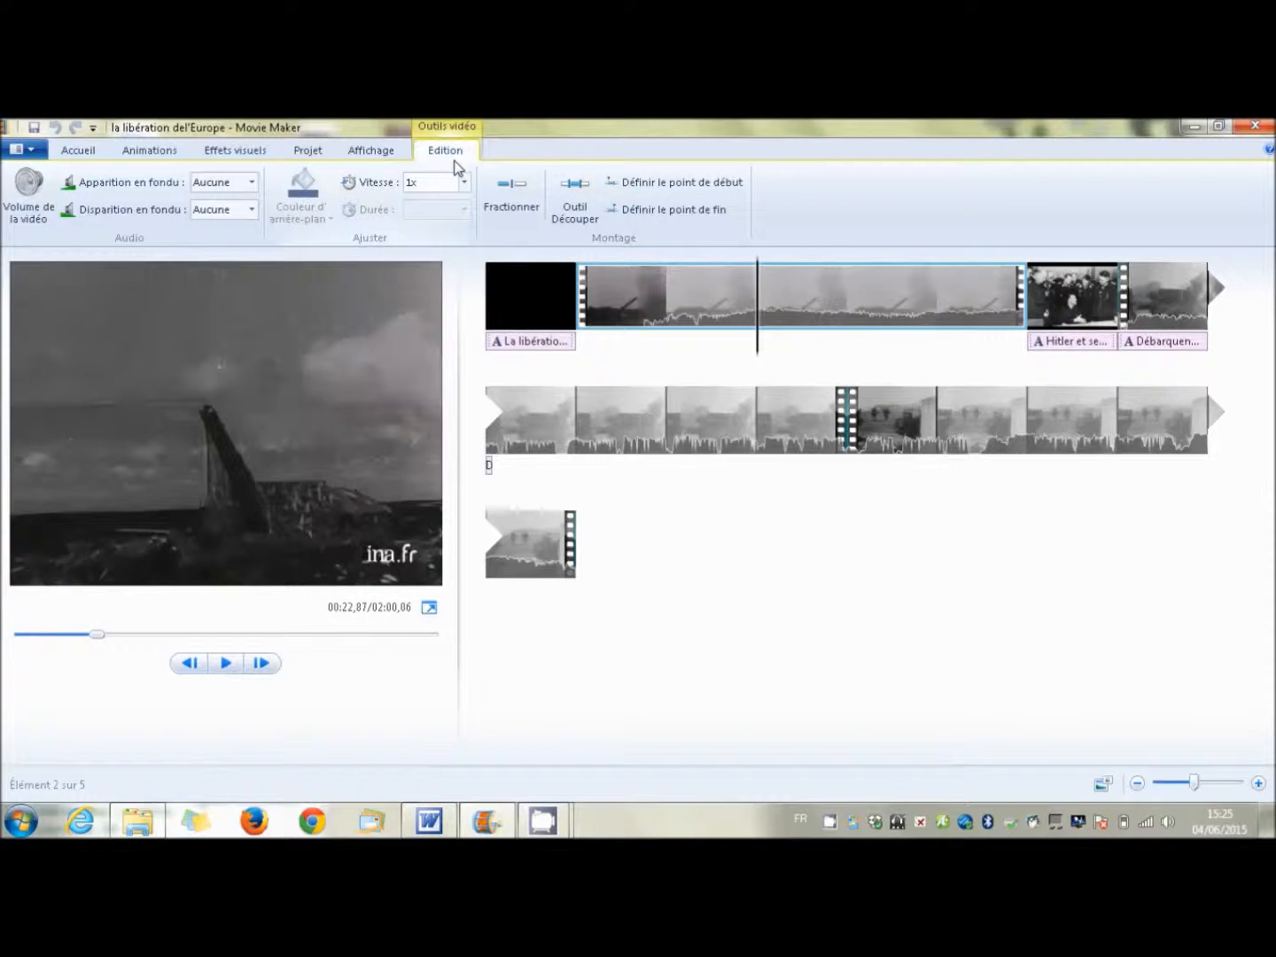
click(26, 210)
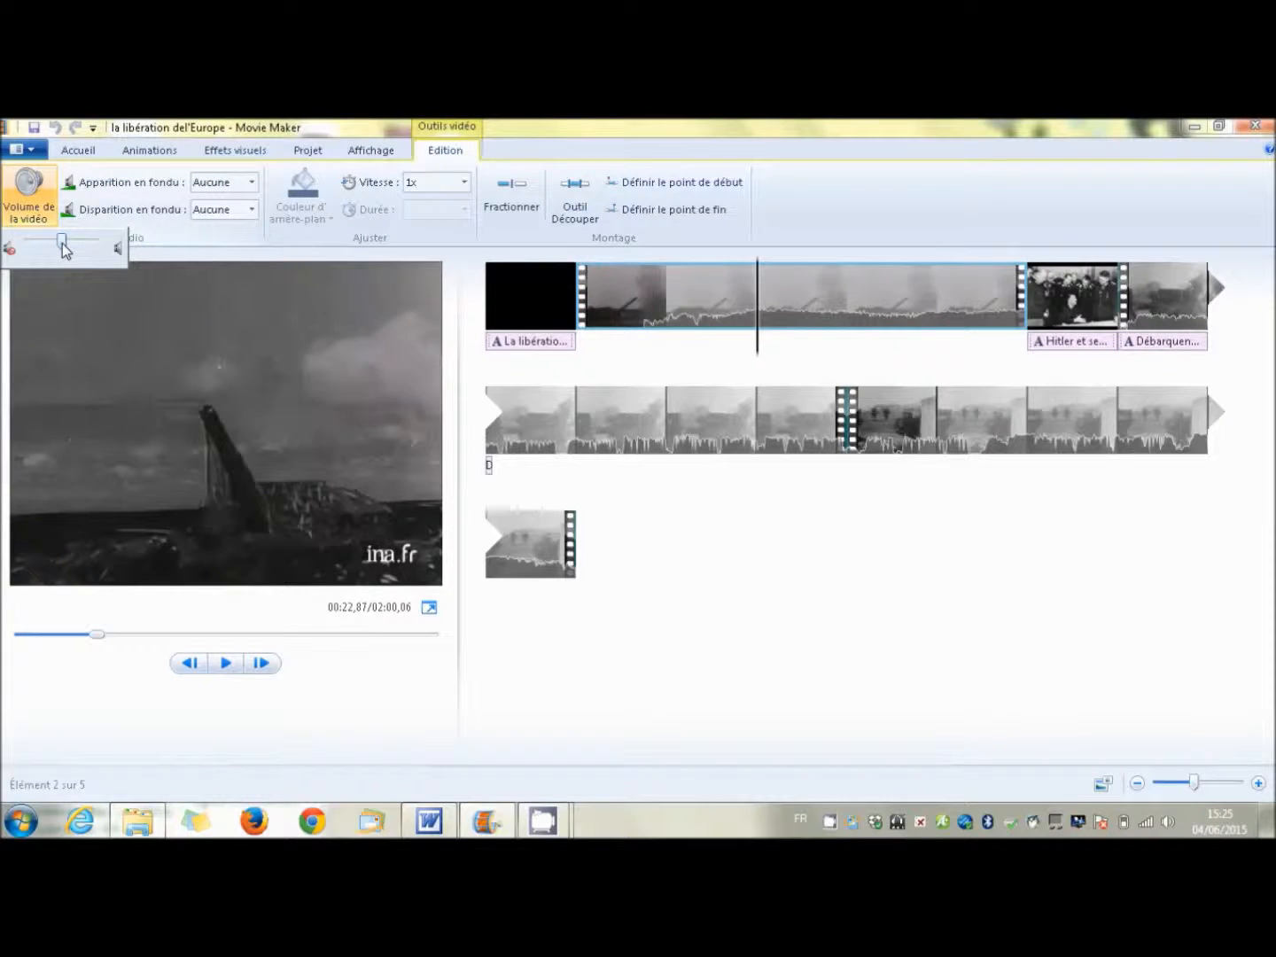
drag(62, 240, 28, 238)
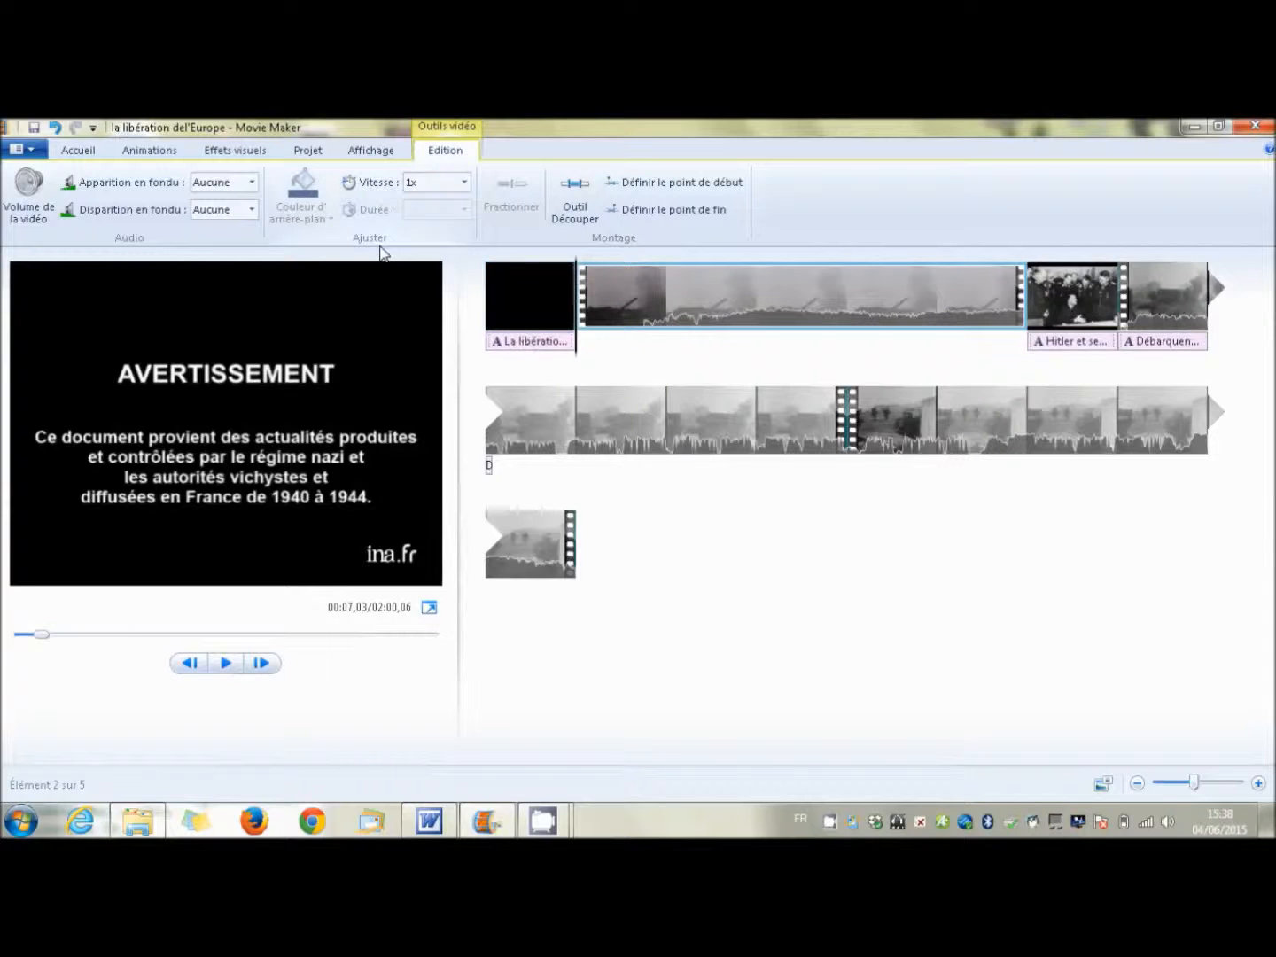
Record a voice narration of about 12 seconds from the beginning of the second timeline clip.
click(73, 153)
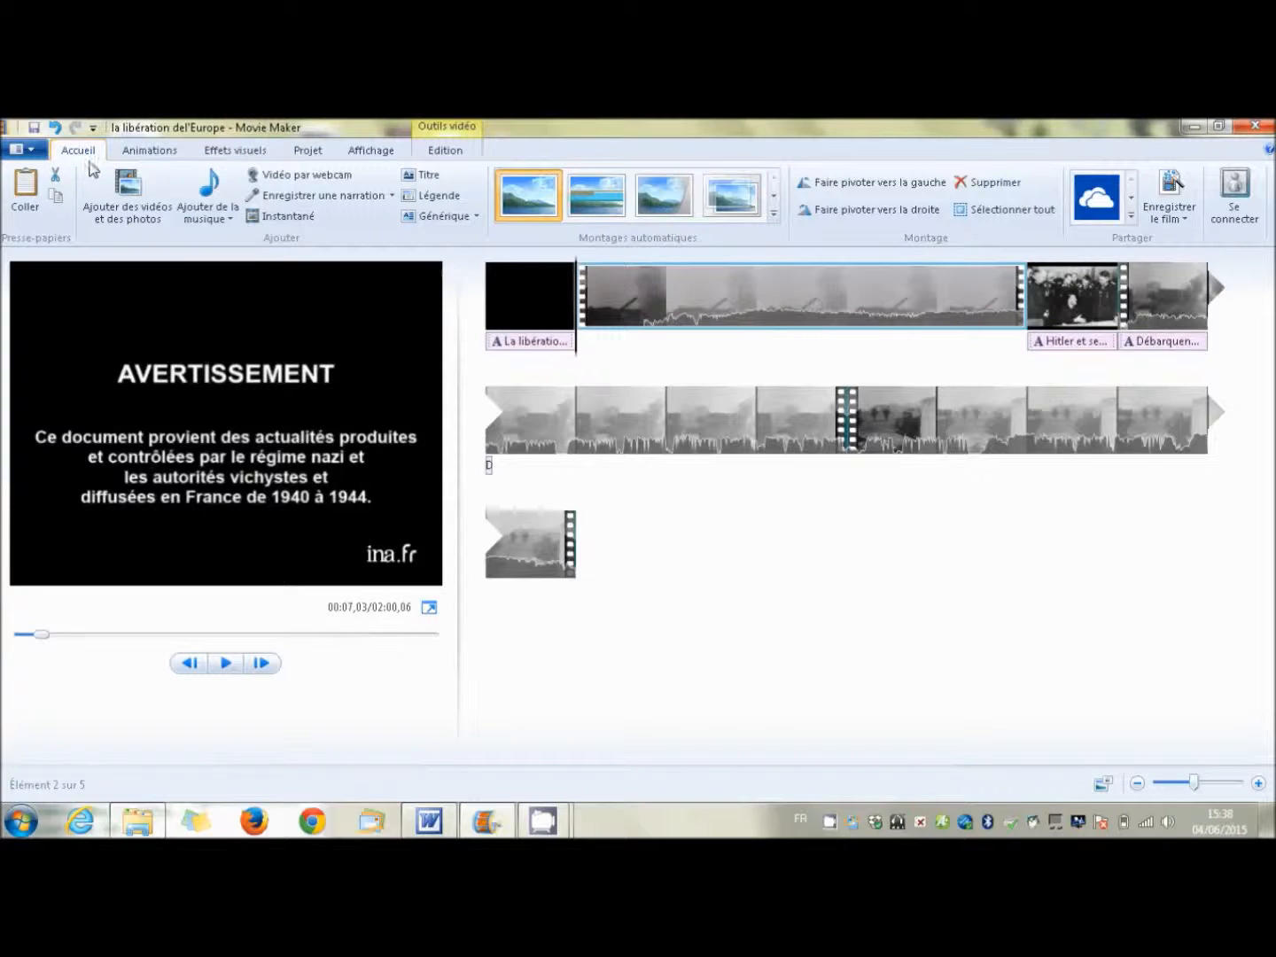
click(280, 197)
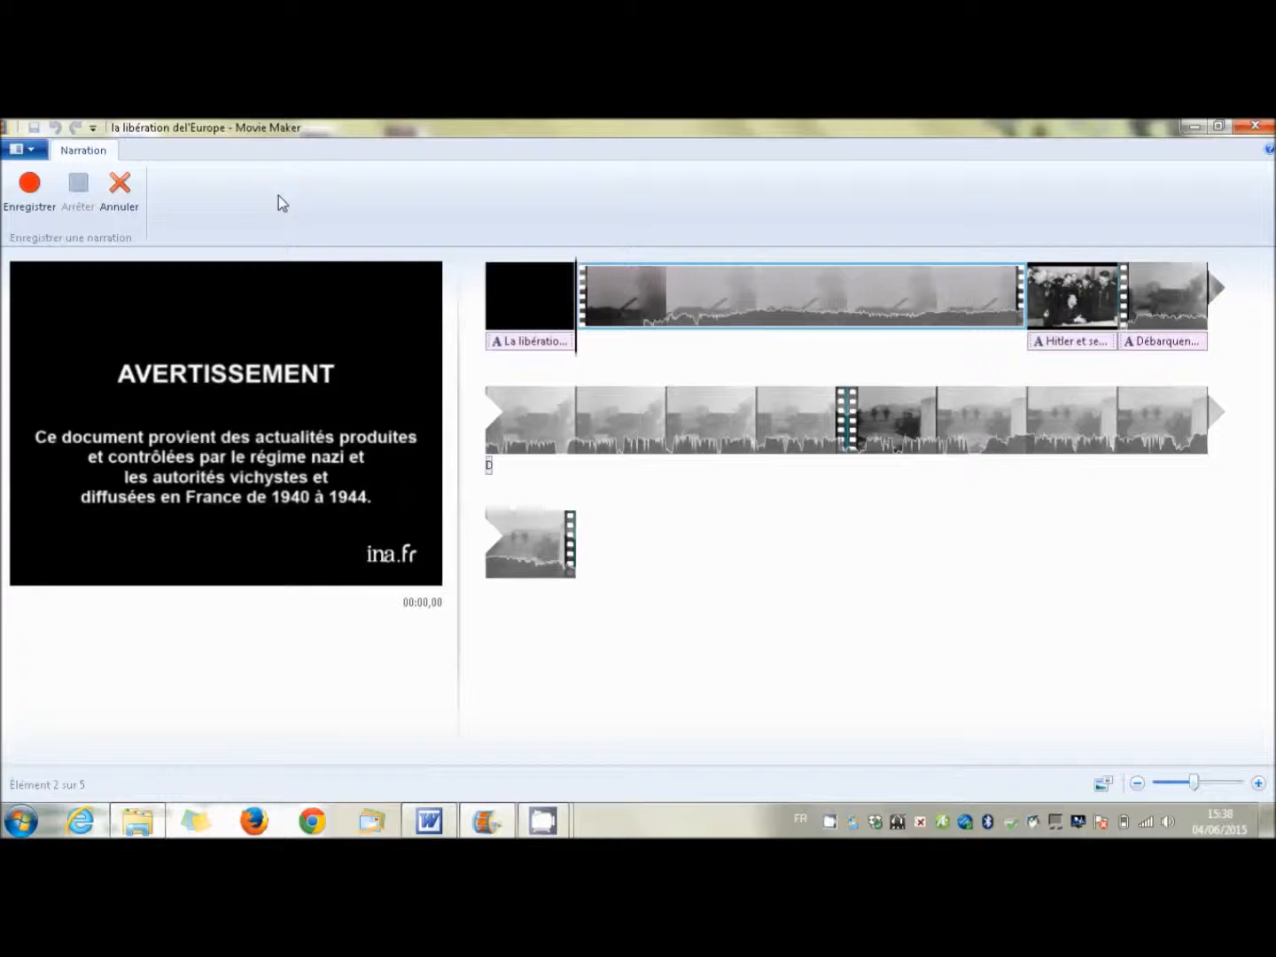
click(30, 195)
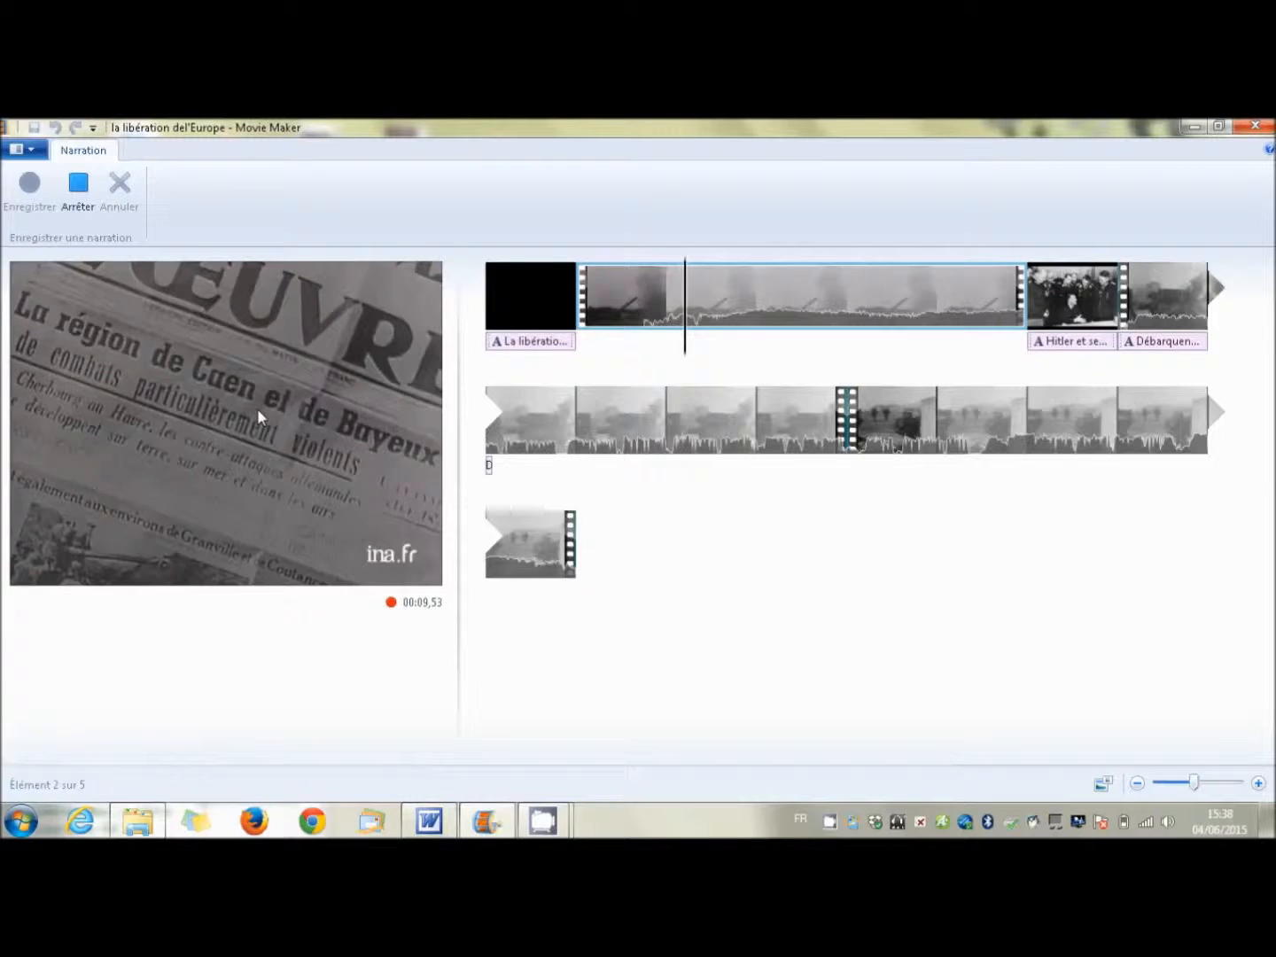
click(79, 186)
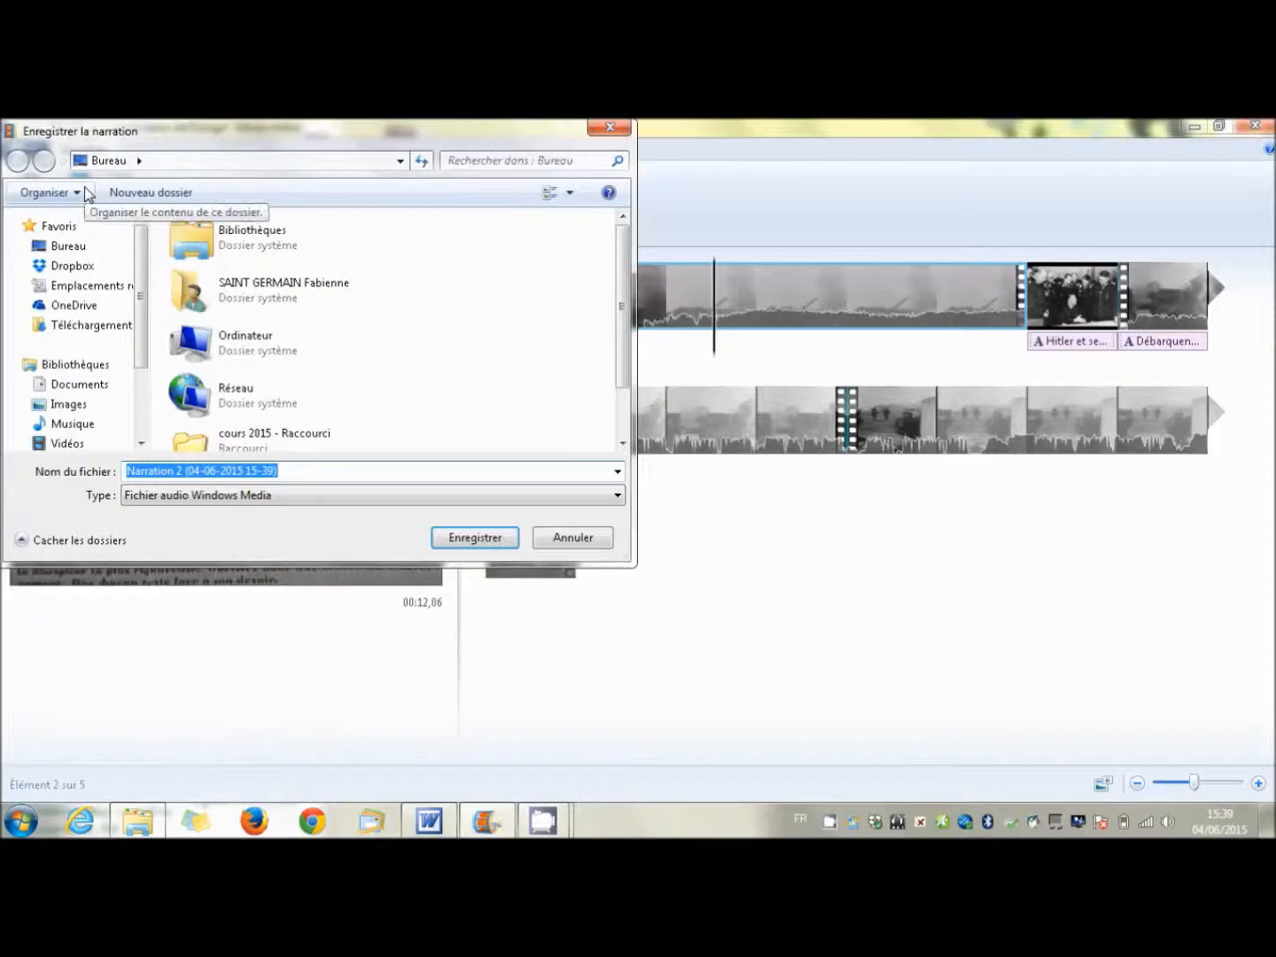
click(469, 541)
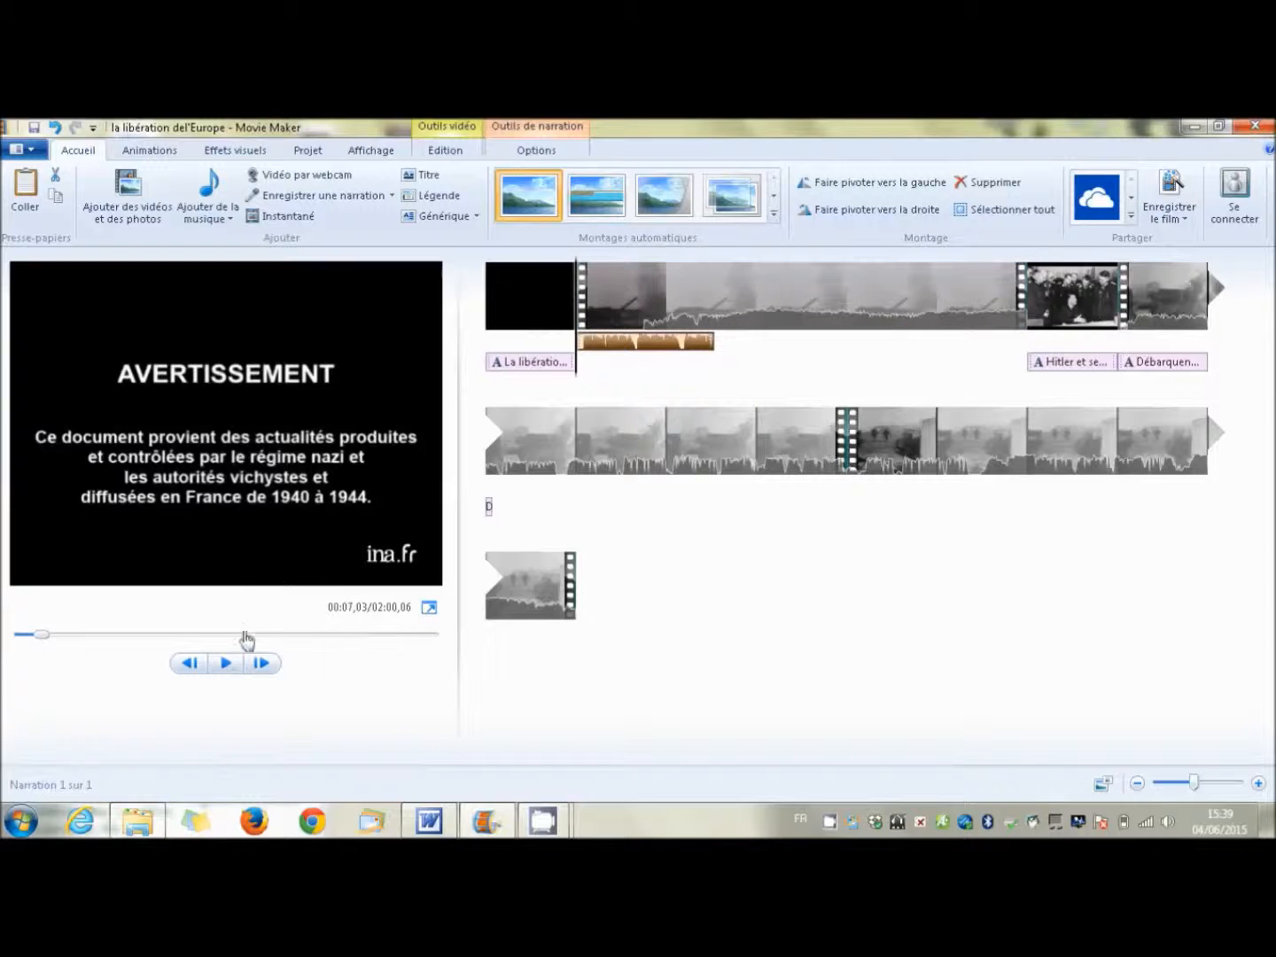
click(228, 666)
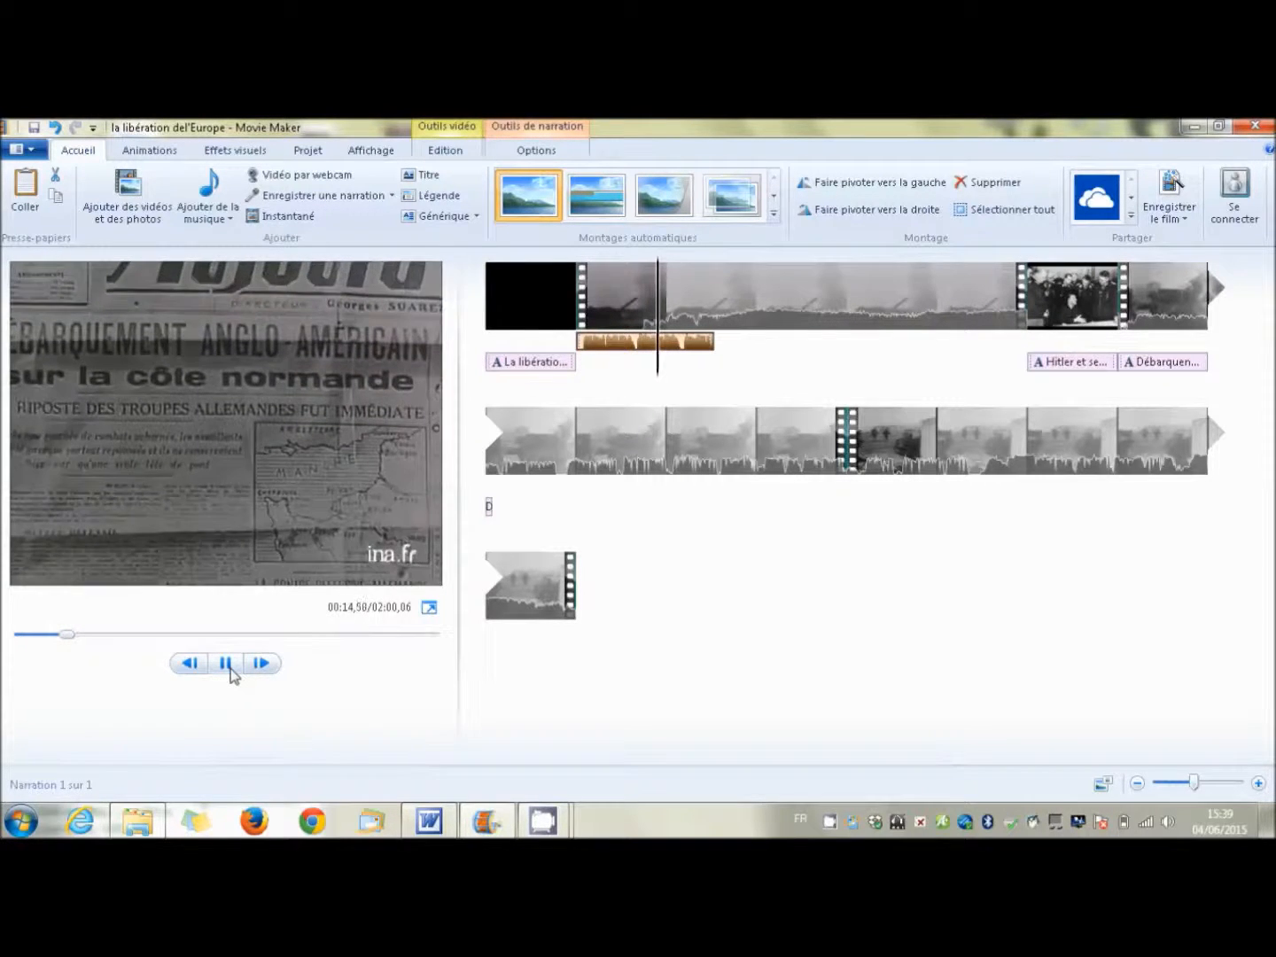
click(227, 666)
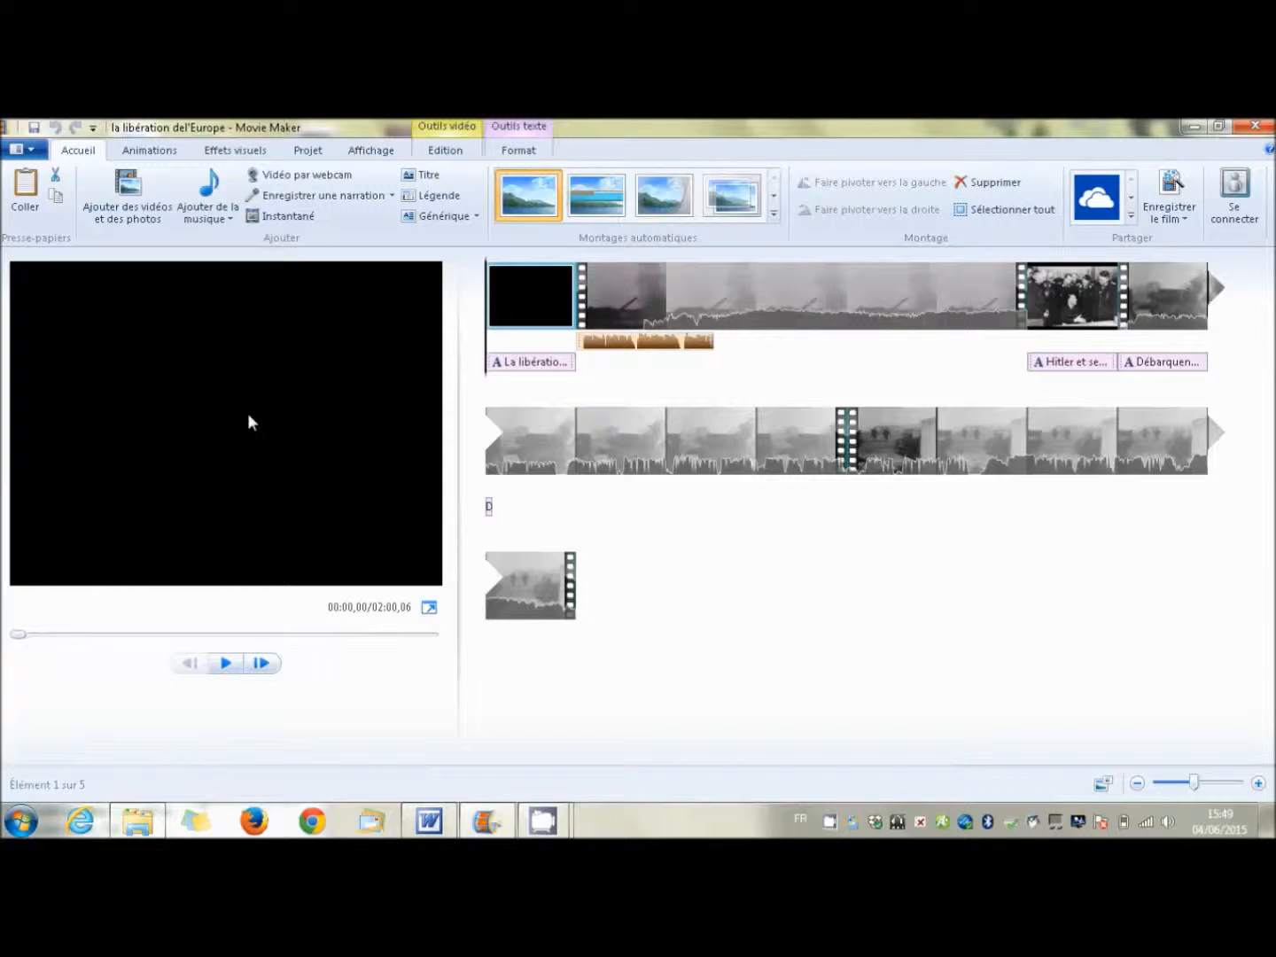
Save a copy of the project on the desktop as "la libération del'Europe bis".
click(32, 155)
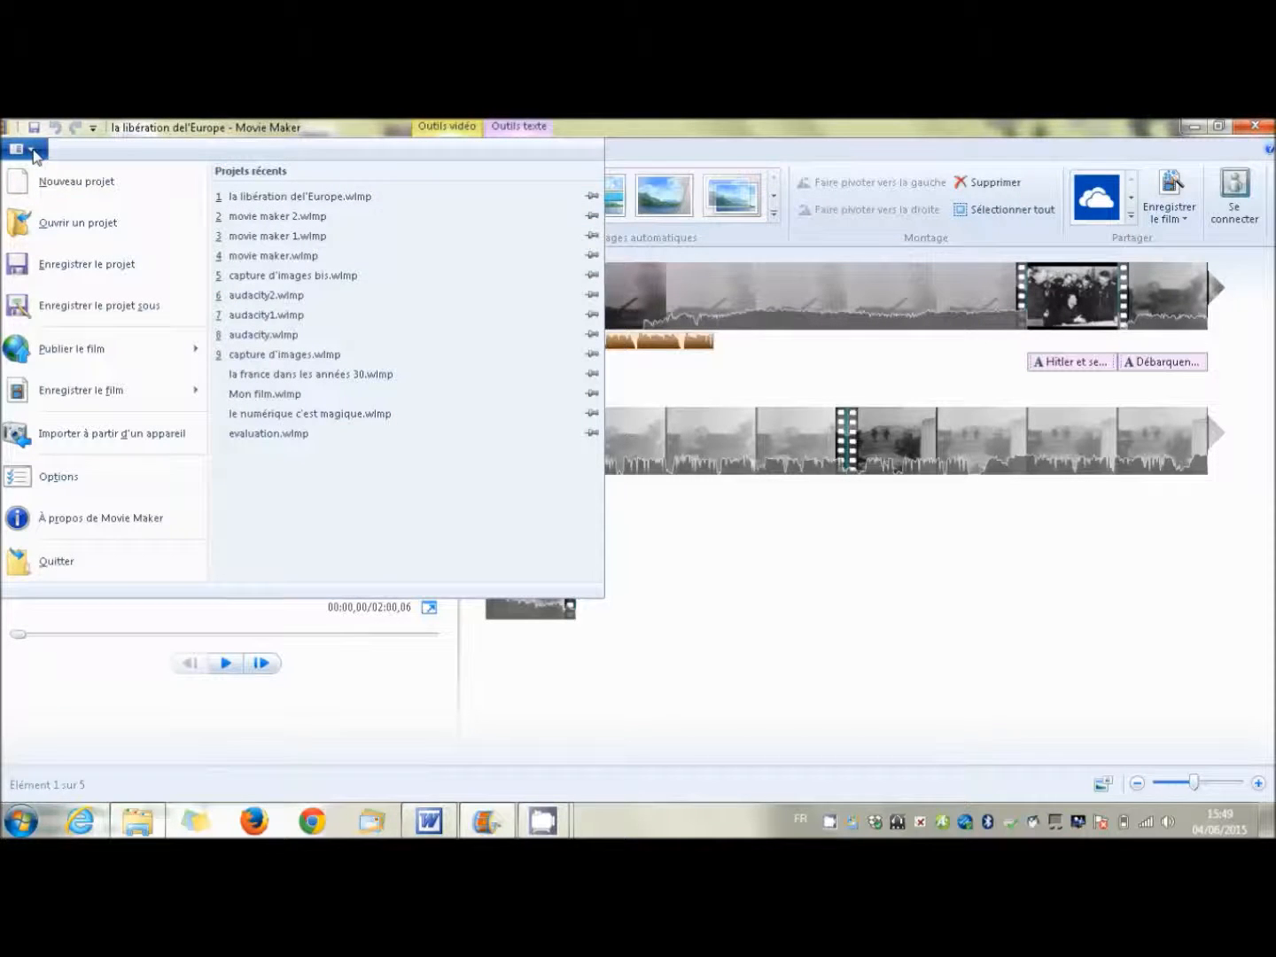
click(70, 304)
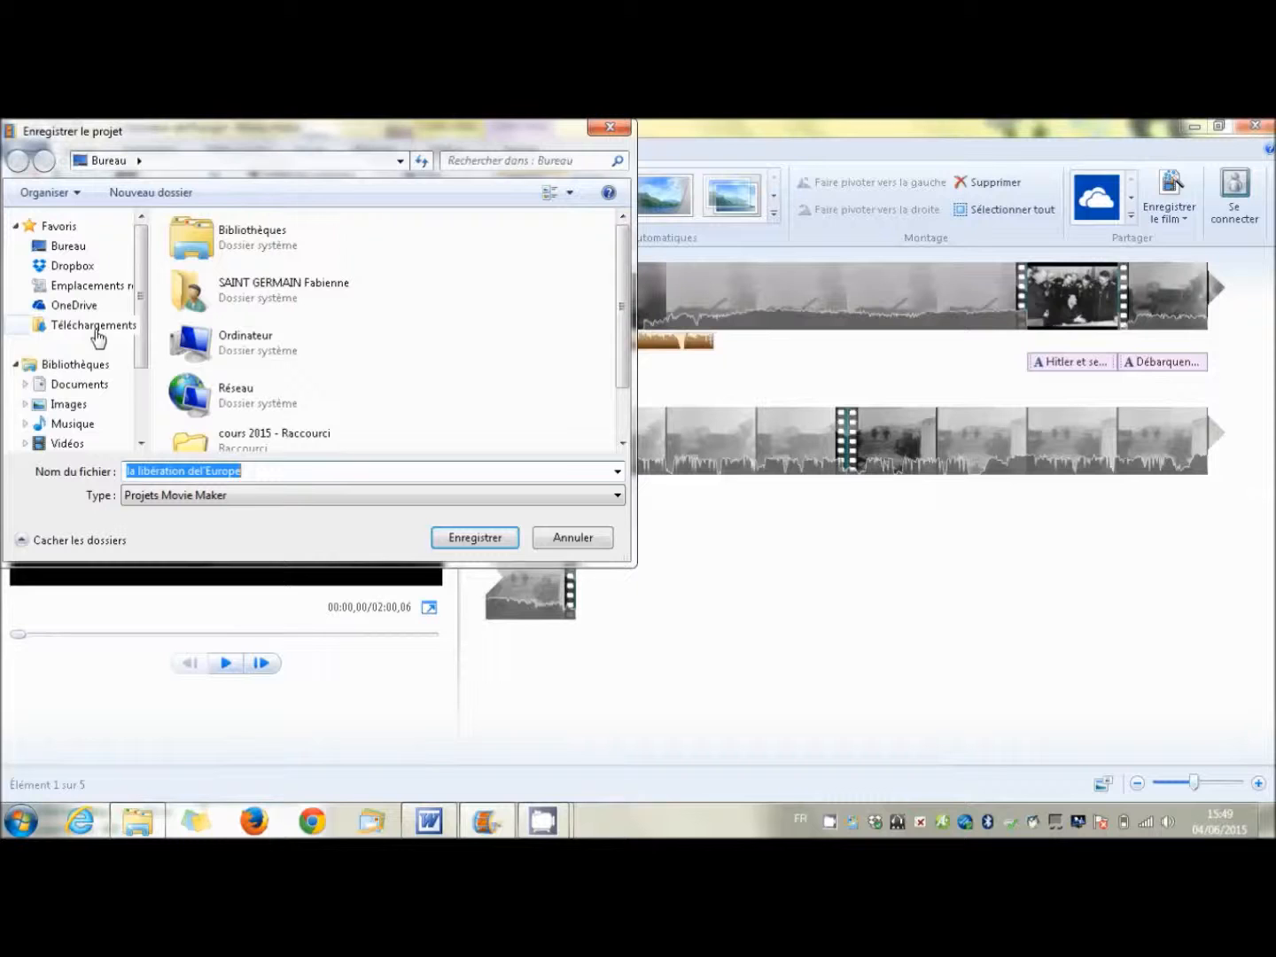
click(253, 474)
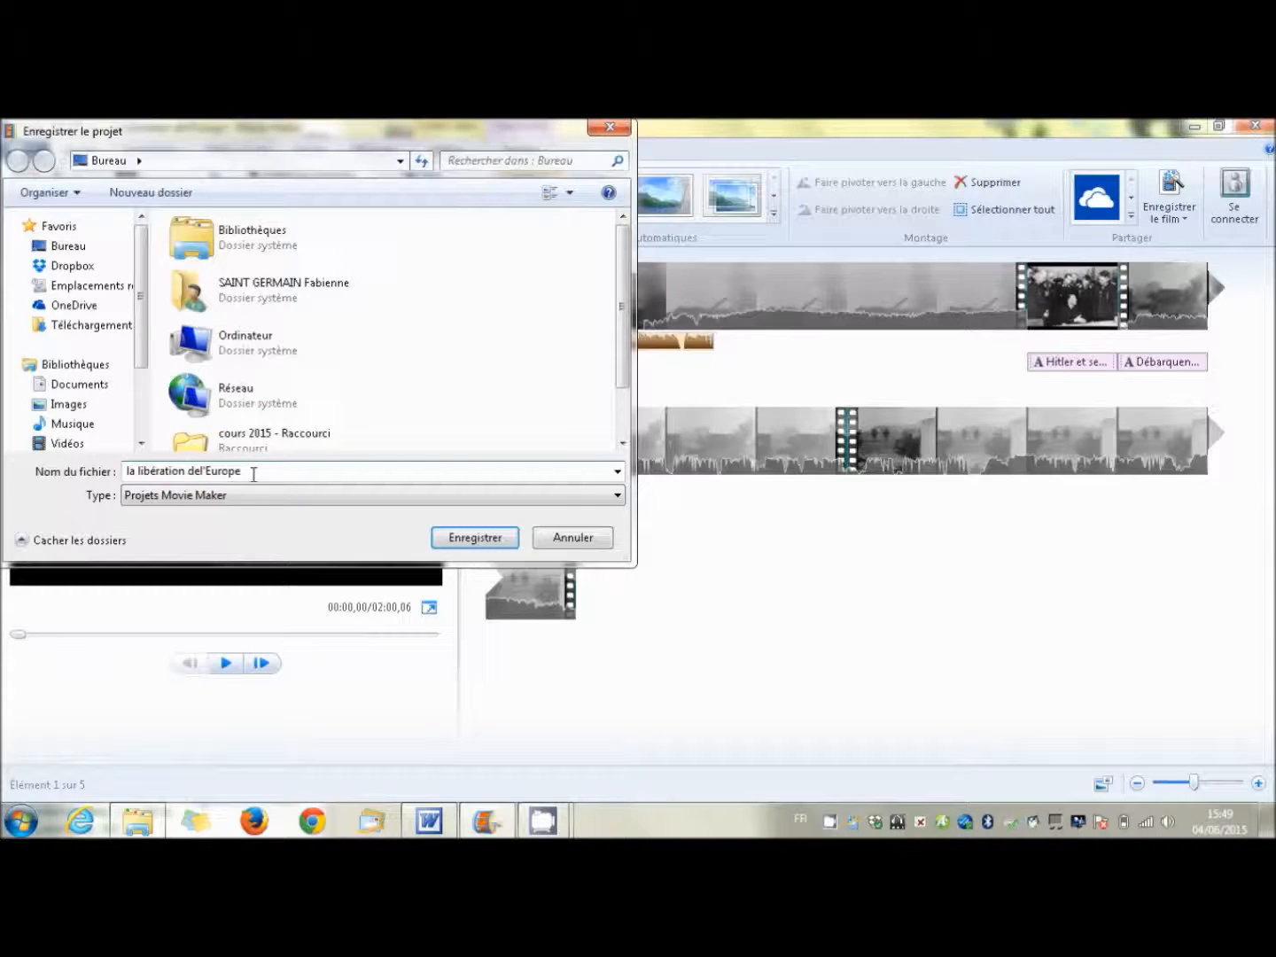
text(bis)
click(485, 546)
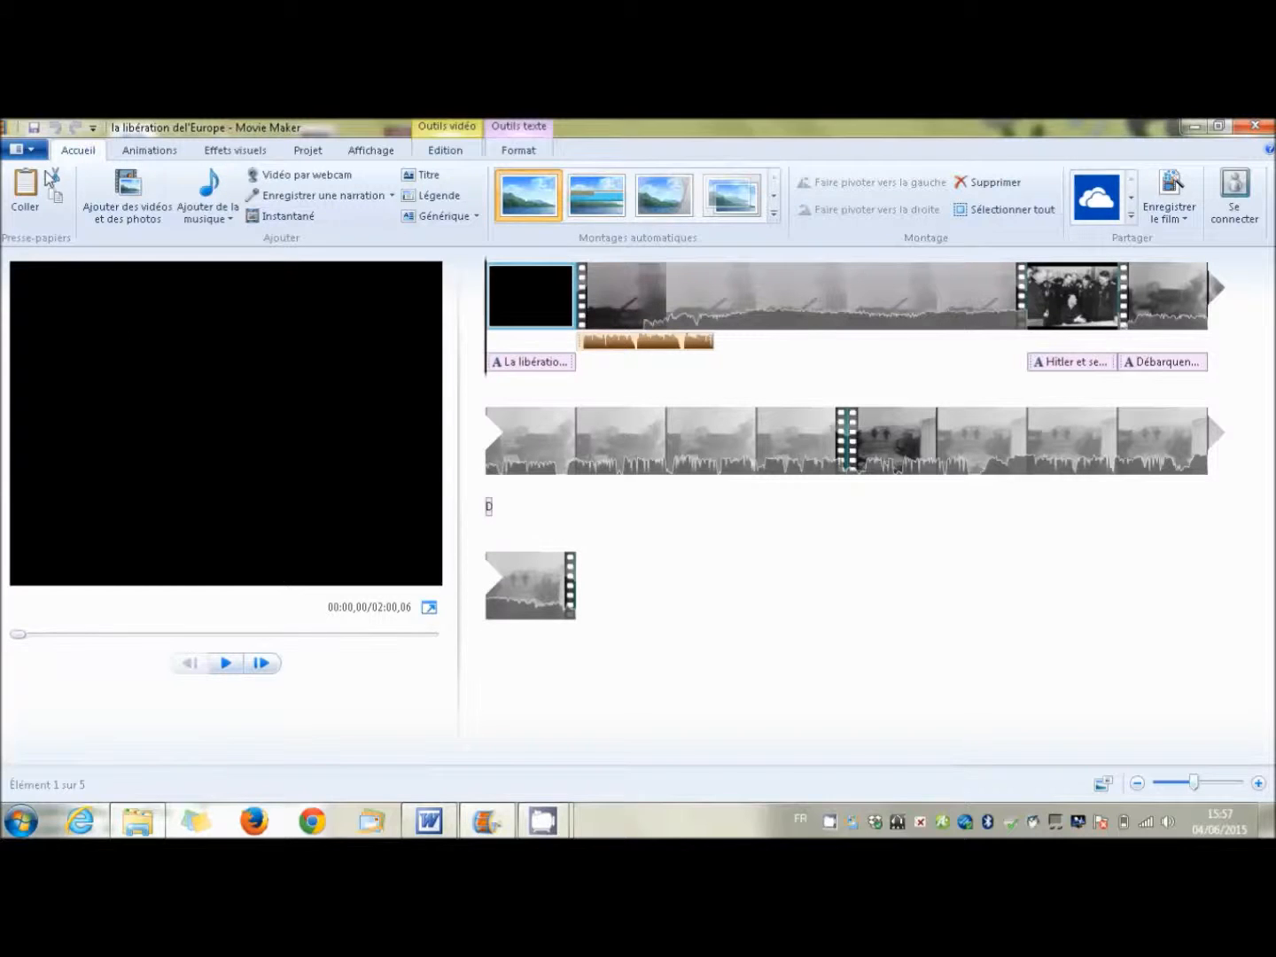
Export the film with the recommended project settings to the desktop as the MPEG-4/H.264 video "la libération del'Europe".
click(29, 150)
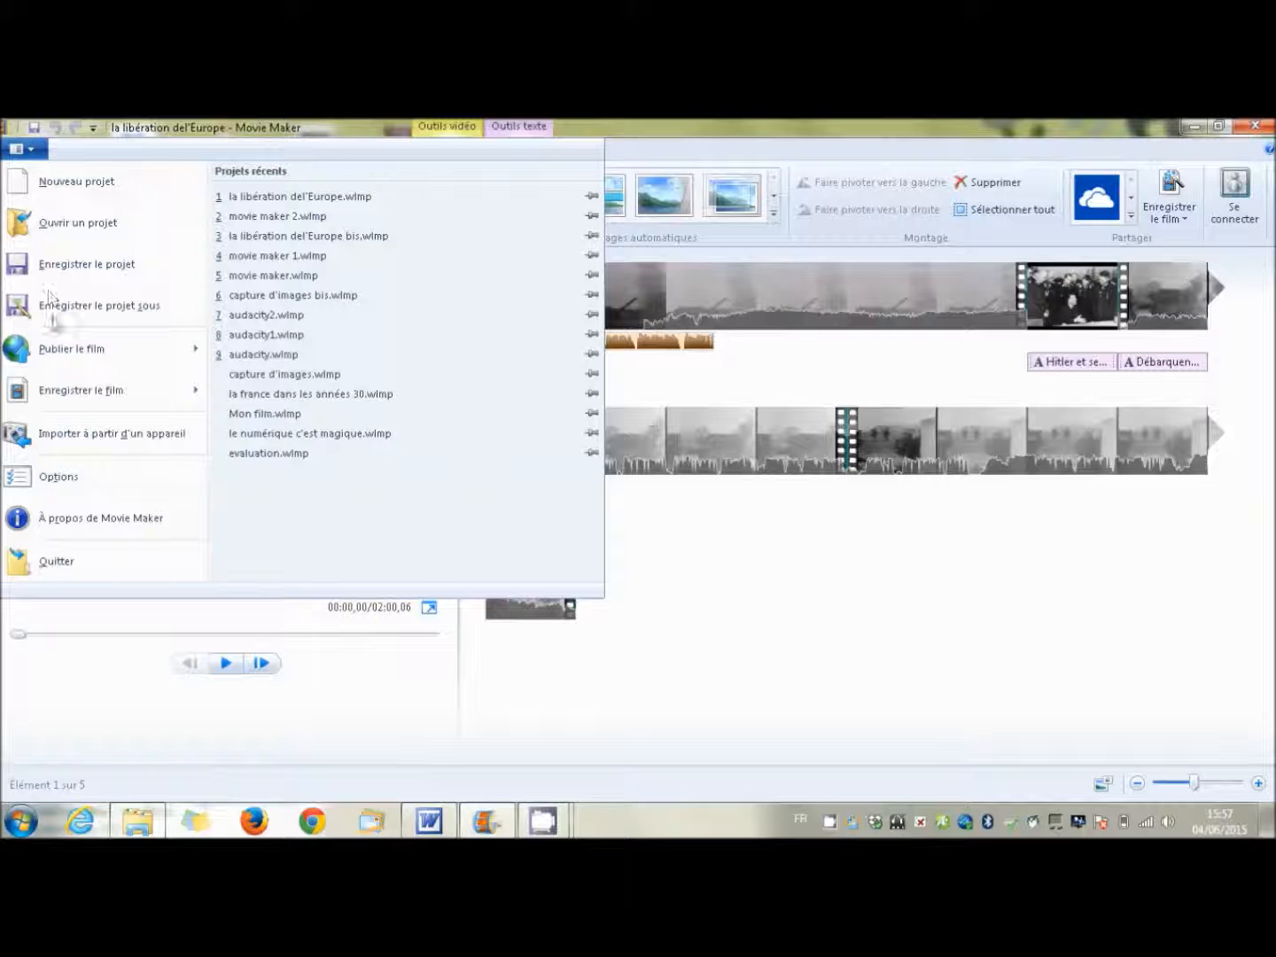
mouse_move(66, 394)
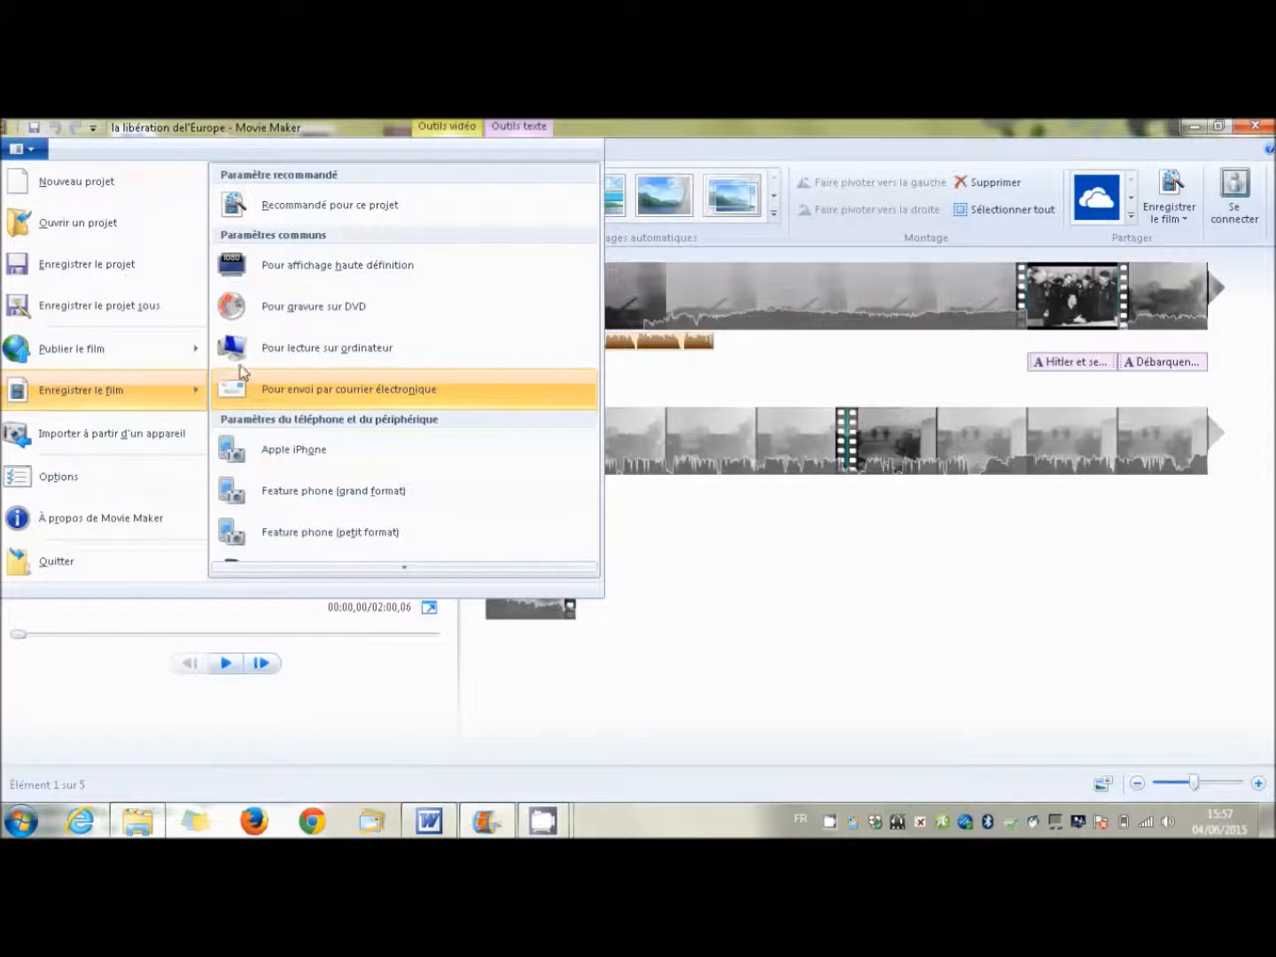
click(296, 201)
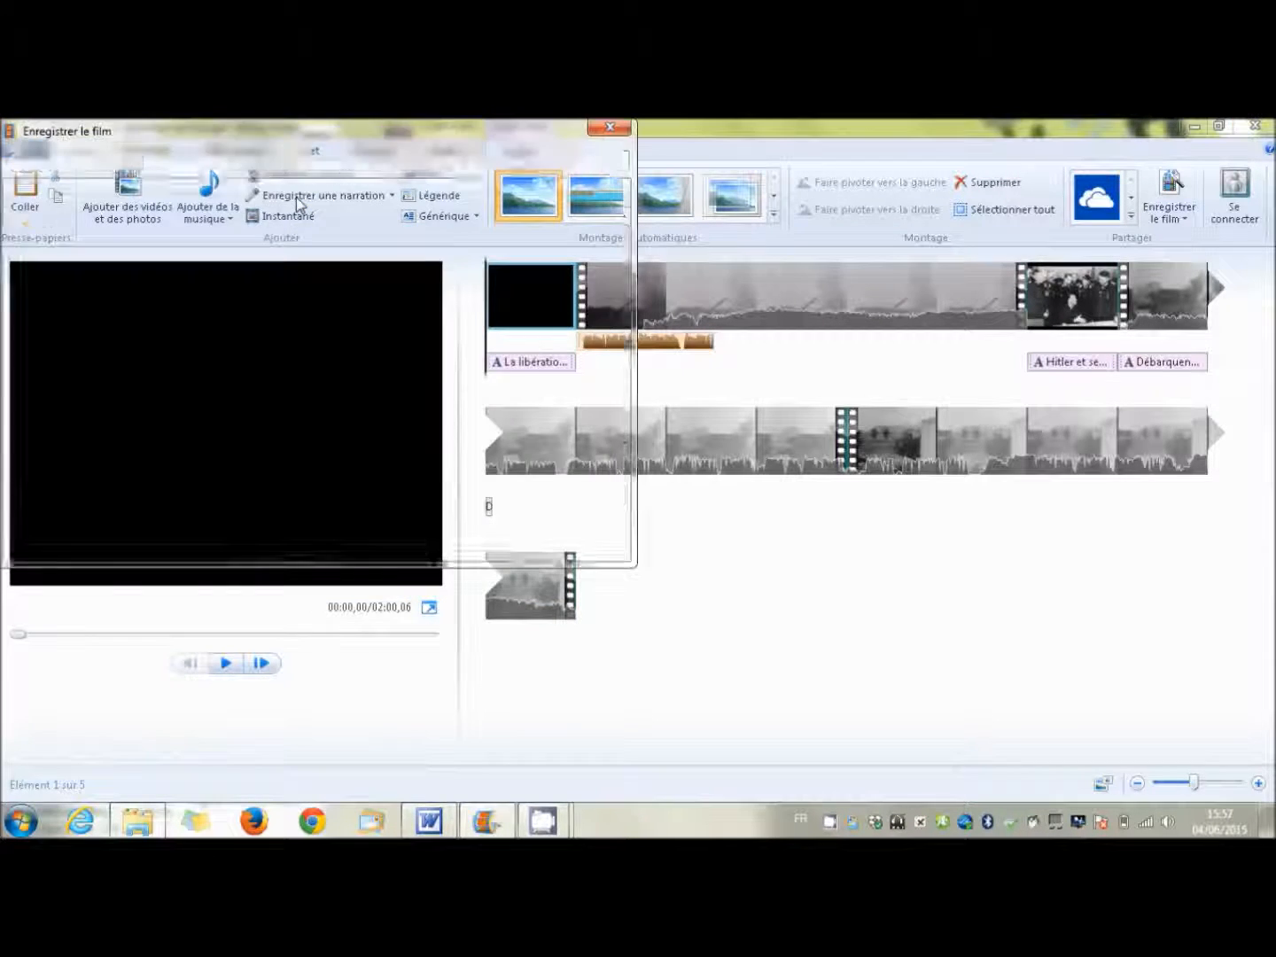
click(78, 249)
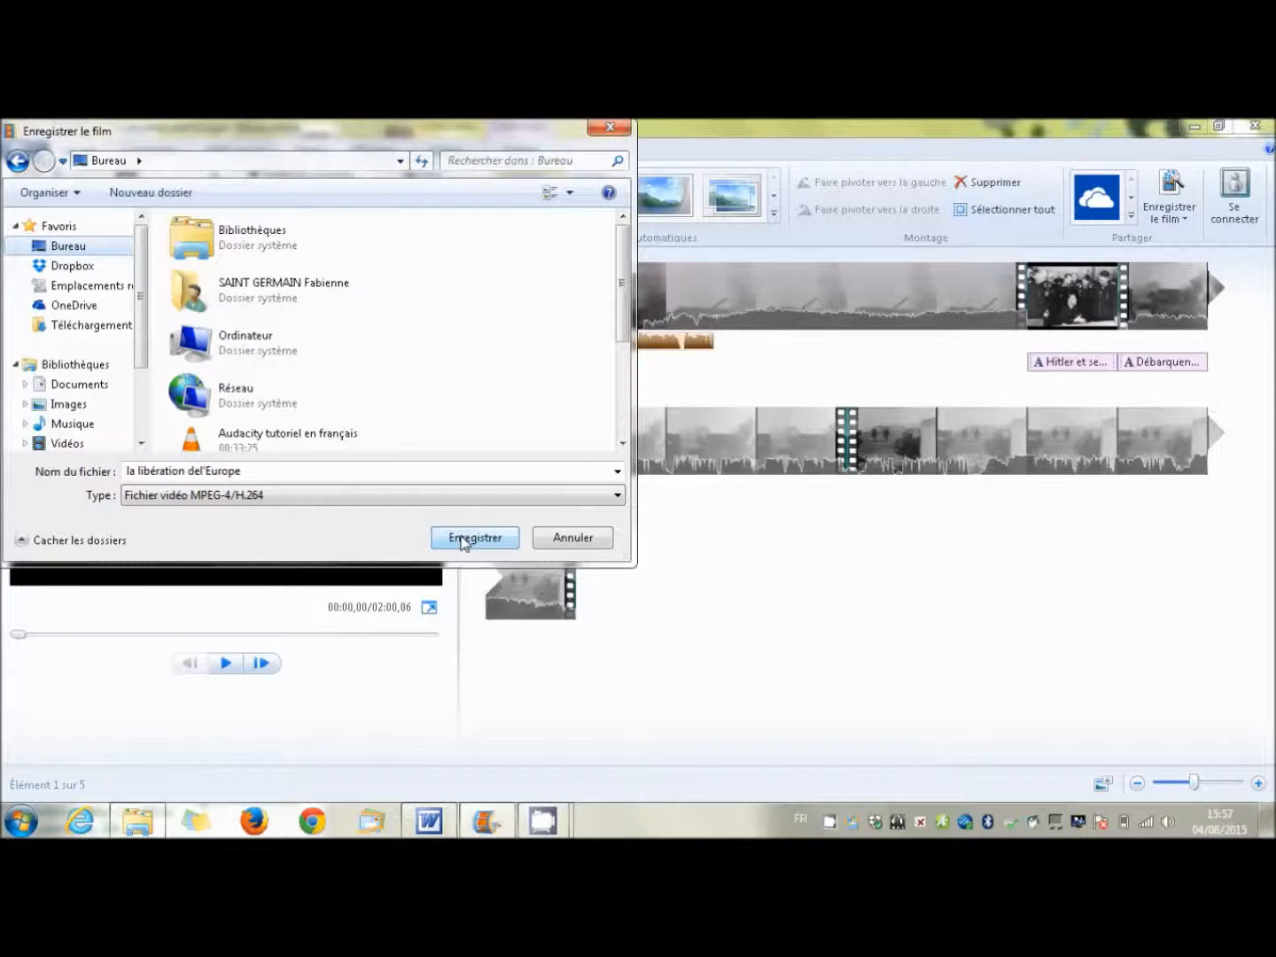
click(462, 542)
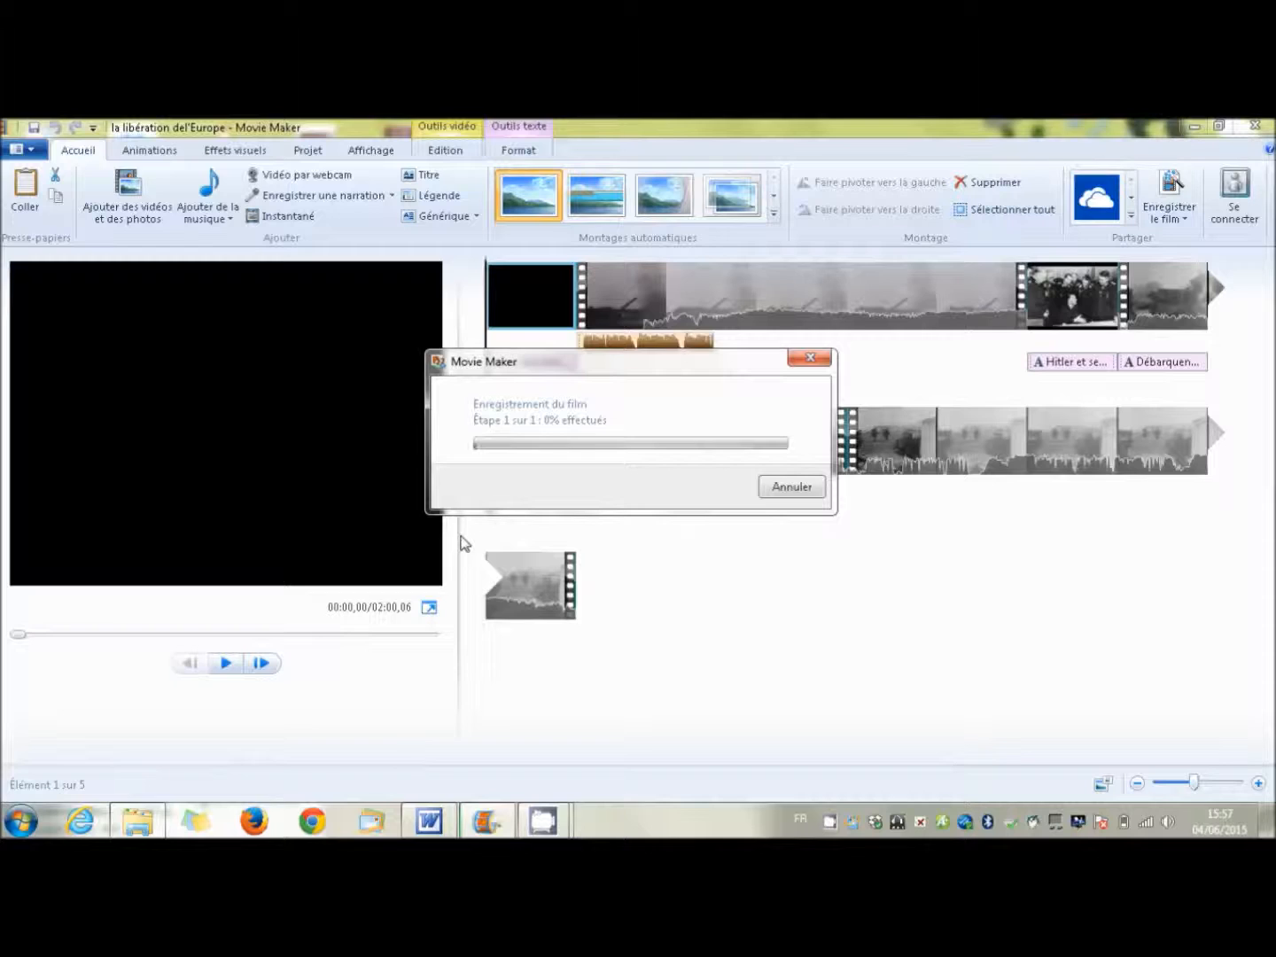